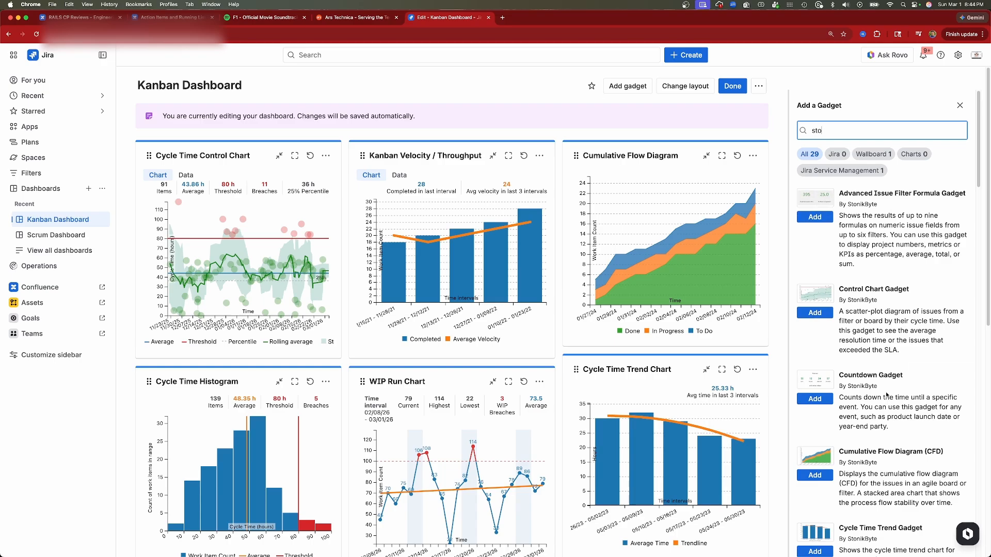
Close the list of available gadgets and review the data source and board choices for the Cycle Time Control Chart
click(960, 106)
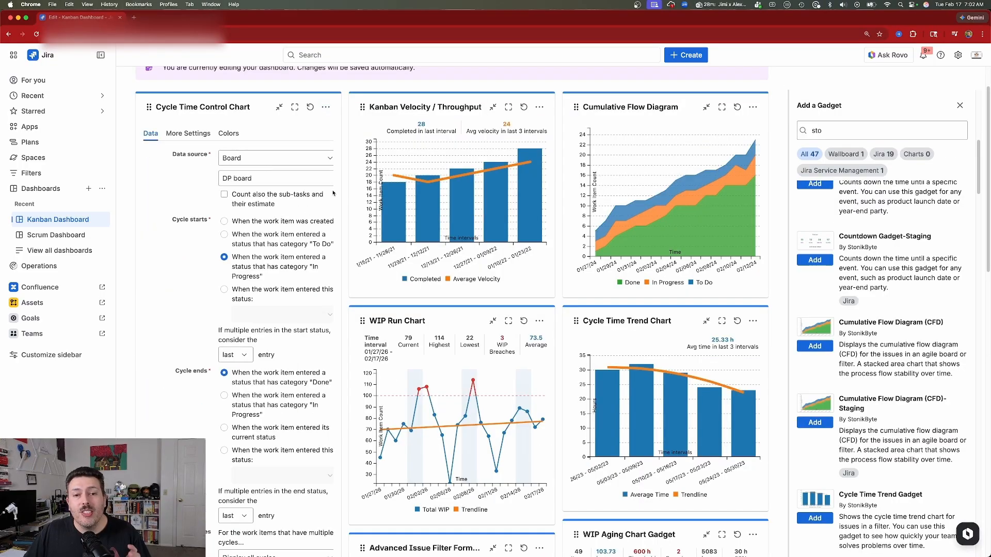
click(960, 105)
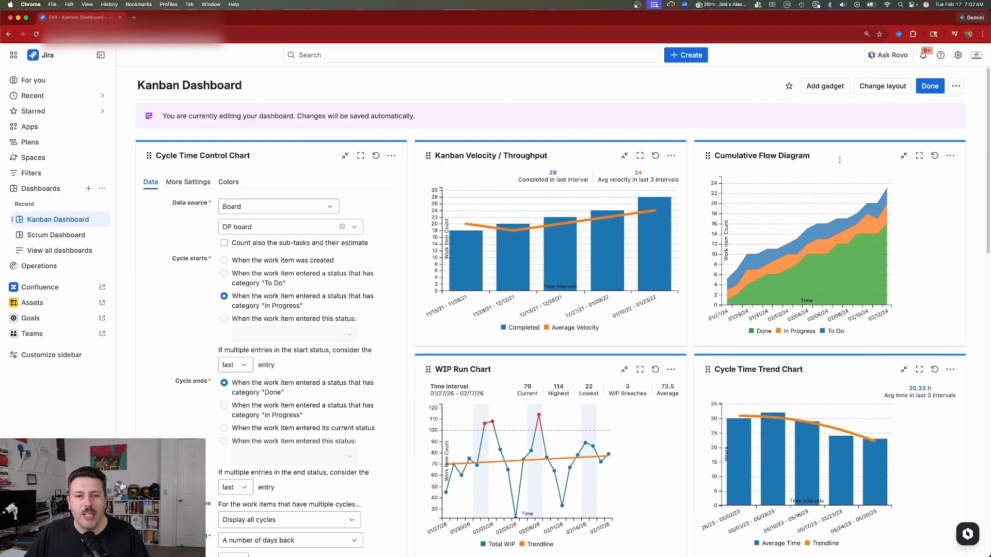
scroll(309, 232, down, 2)
click(275, 160)
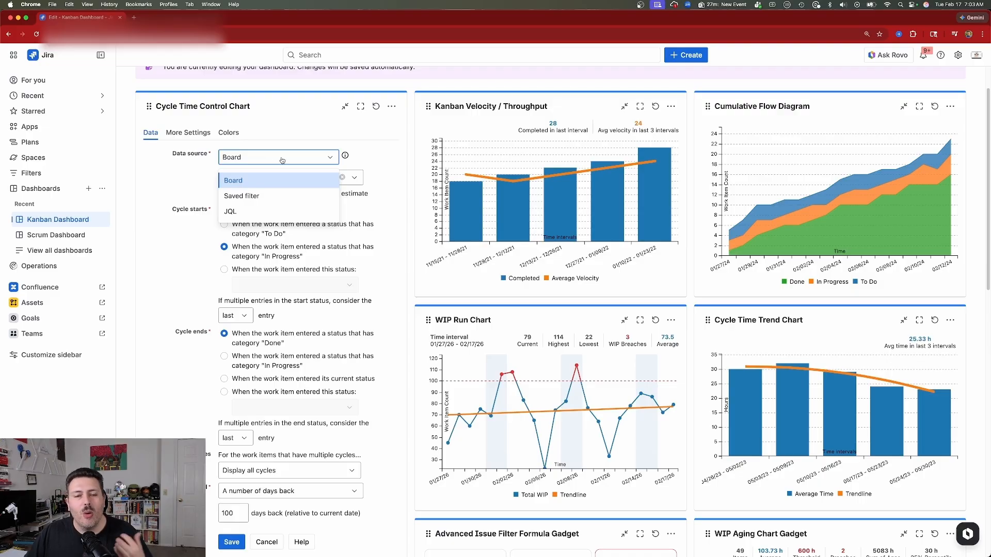
click(371, 153)
click(323, 182)
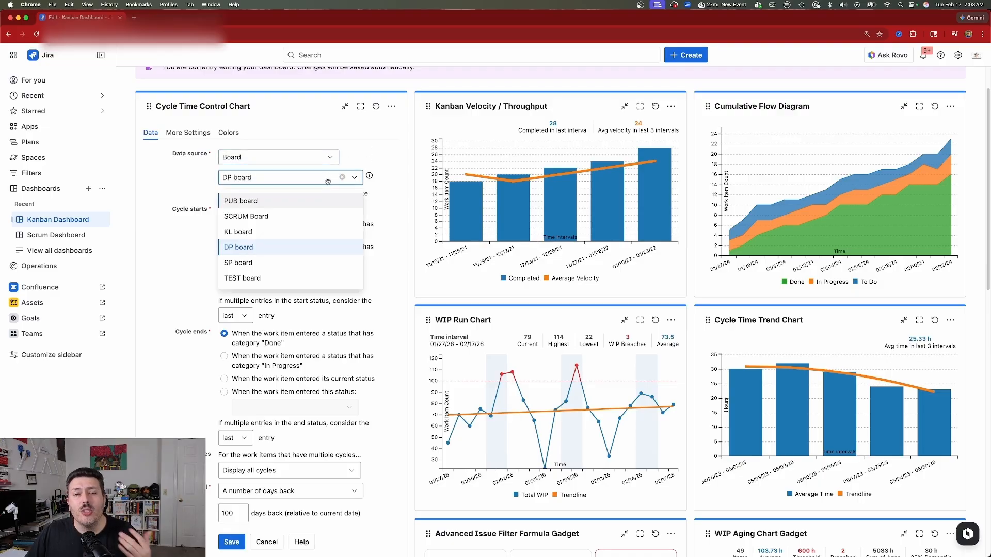
click(380, 154)
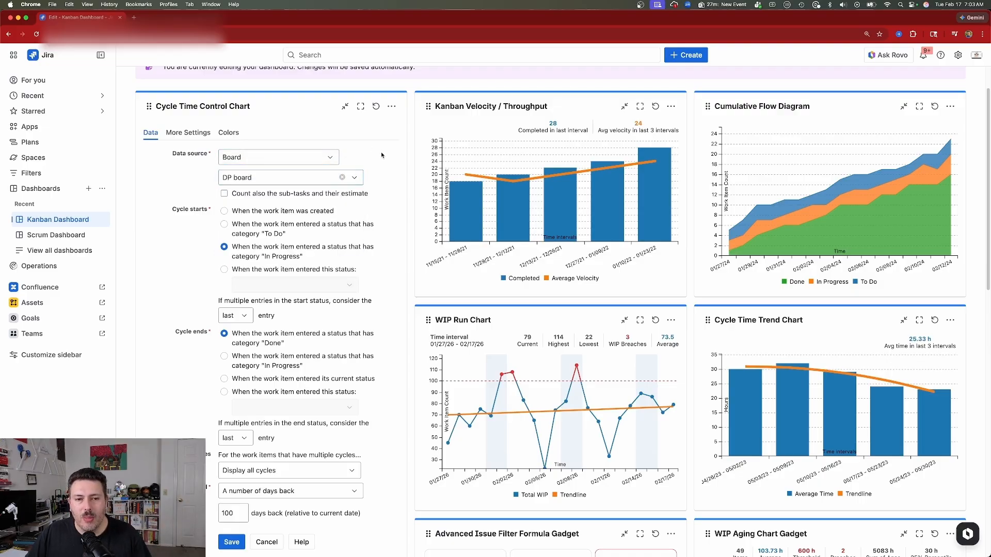
Examine the cycle start rules of the Cycle Time Control Chart and the choices for multiple entries in the start status
scroll(381, 153, down, 2)
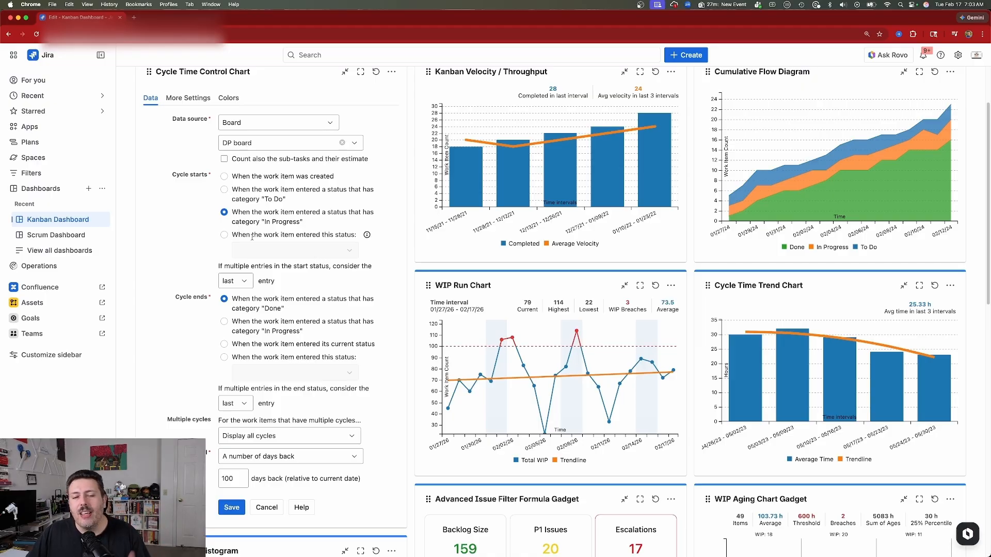
scroll(221, 260, down, 1)
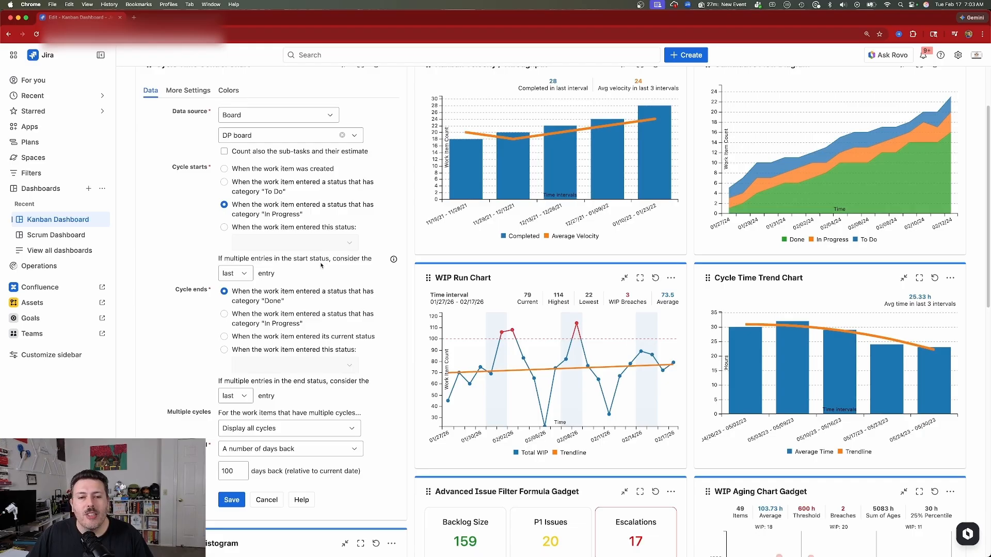
click(247, 276)
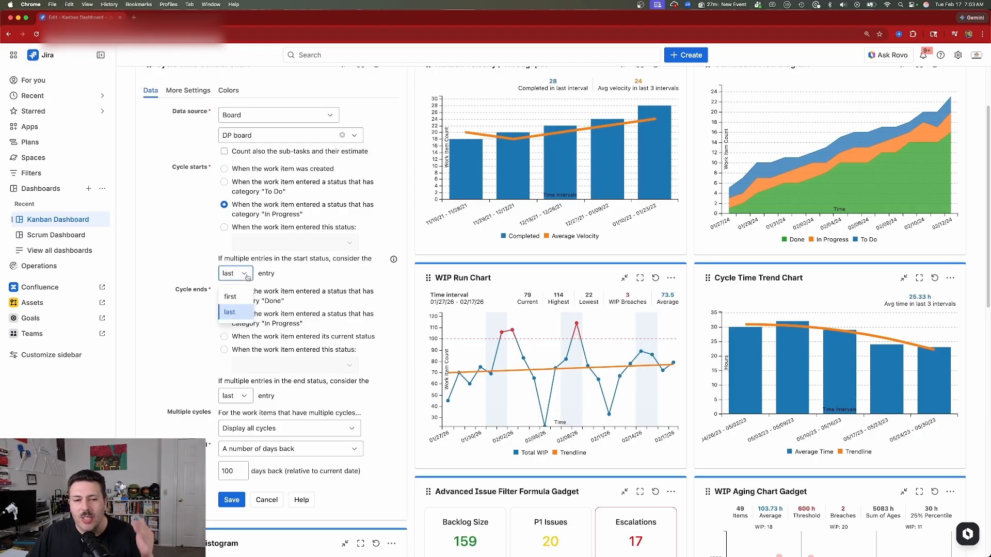
click(247, 276)
scroll(356, 255, down, 5)
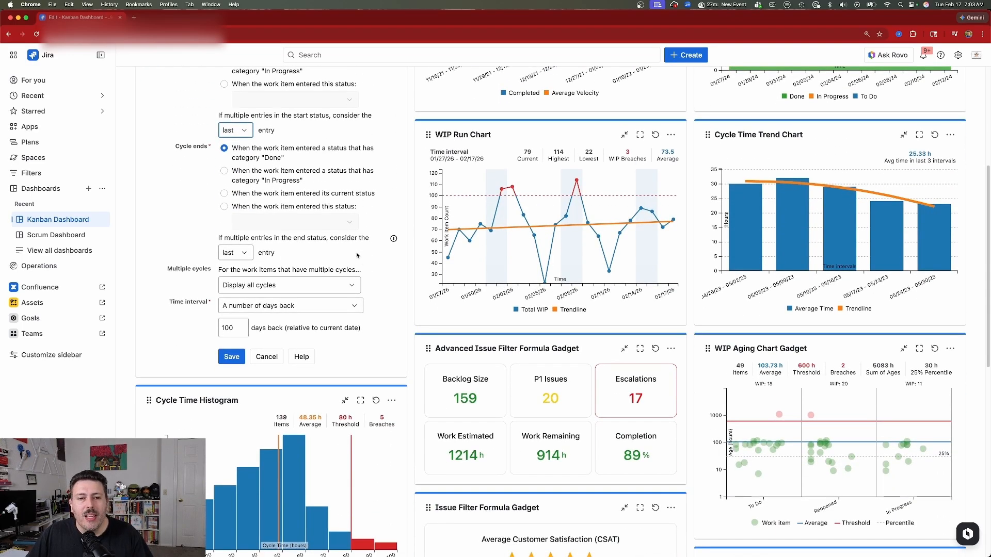
Try ending the cycle when the work item enters a specific status, and switch back to the status category "Done"
scroll(357, 254, up, 2)
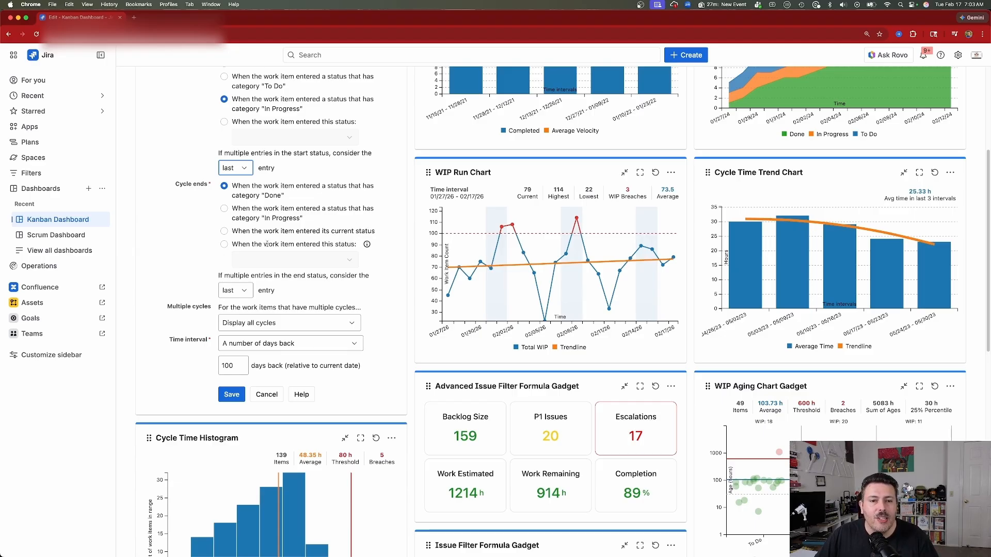
click(267, 244)
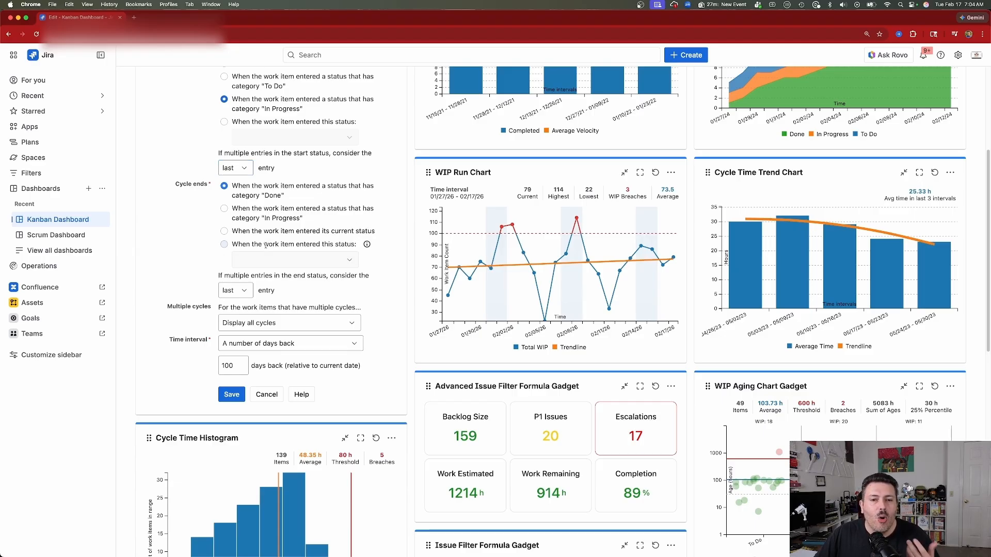
click(230, 187)
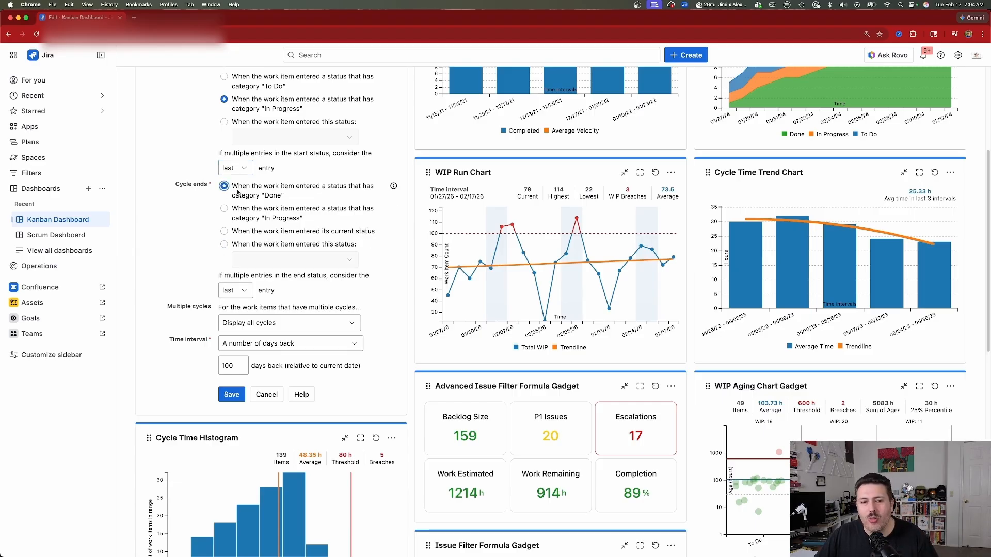
Examine the multiple cycles and time interval options, keeping Display all cycles and A number of days back
scroll(230, 274, down, 2)
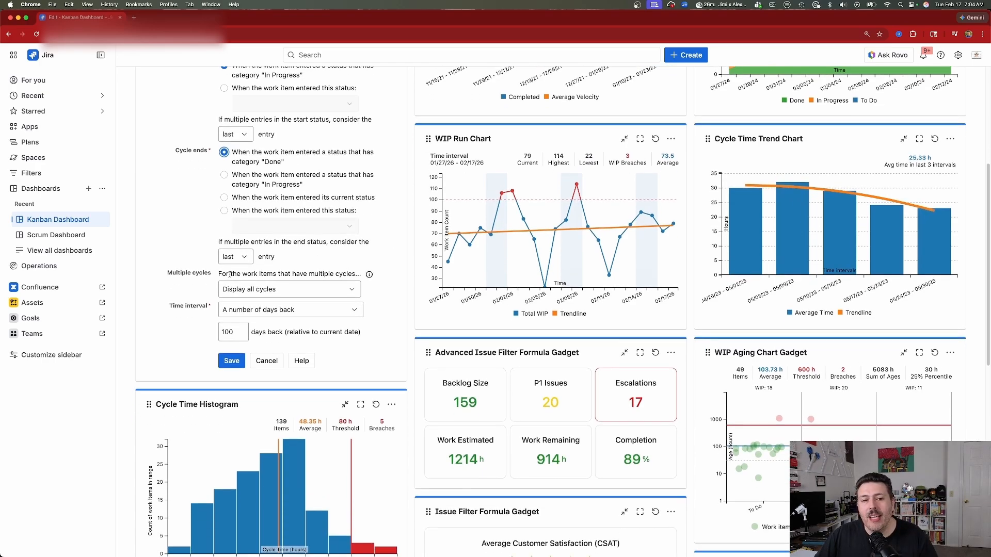
click(291, 290)
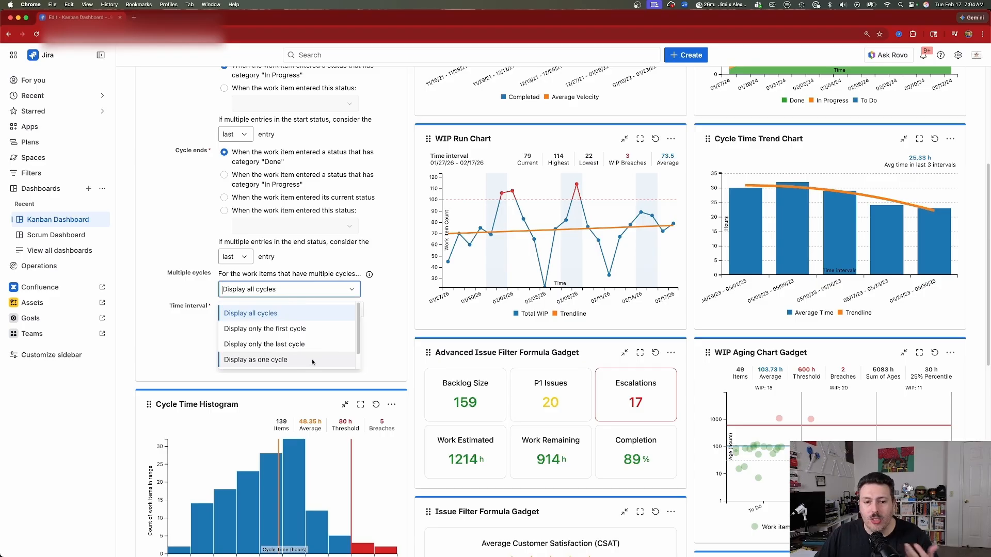
click(250, 314)
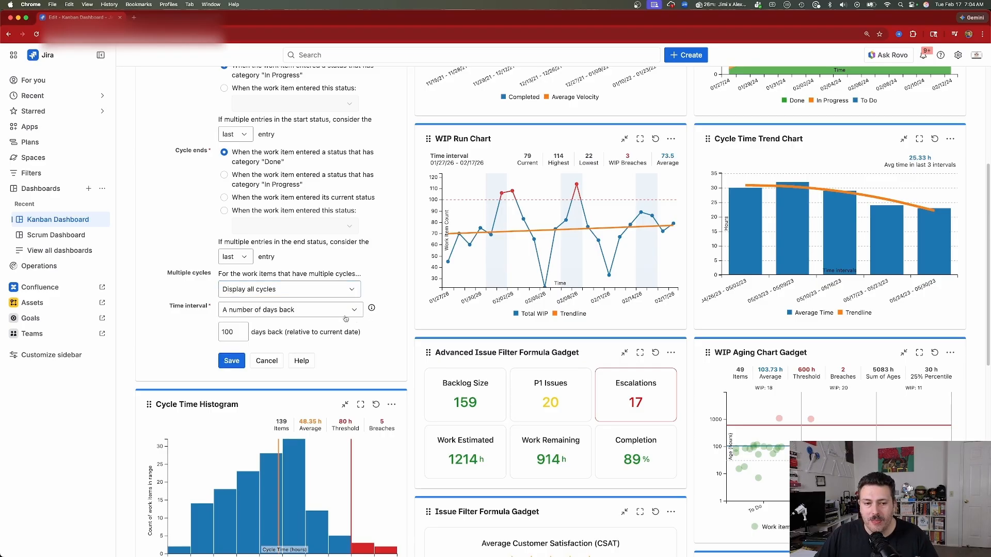
click(251, 316)
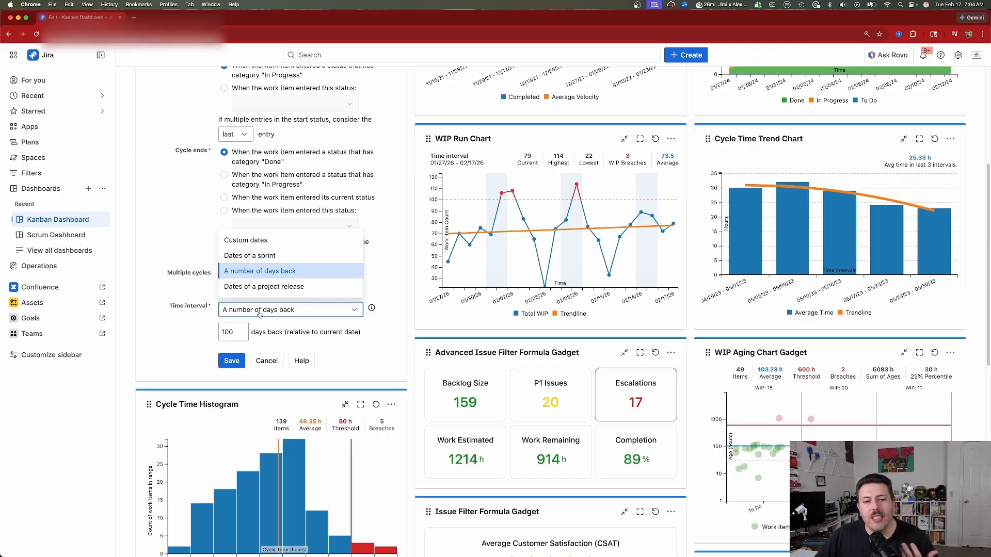
click(388, 308)
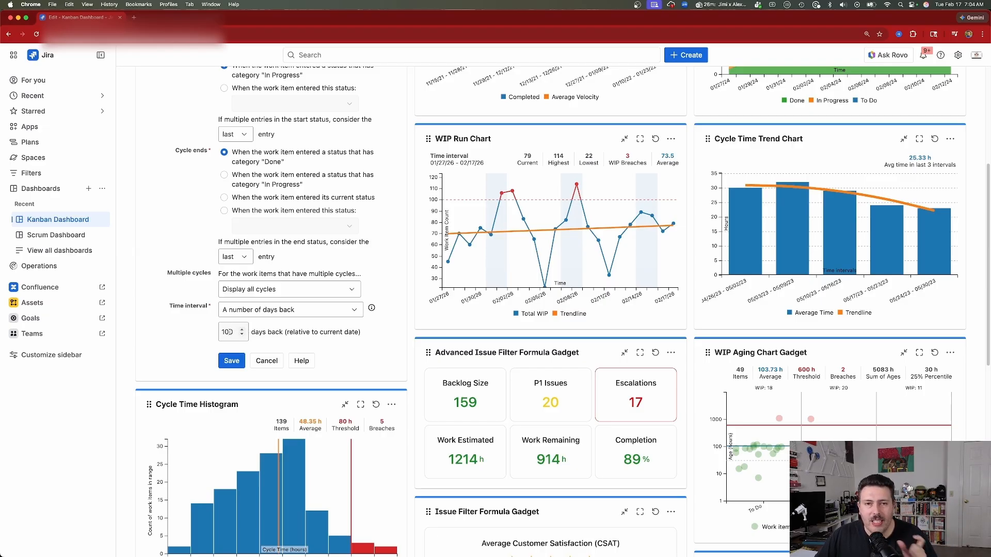
Examine the units available for calculating cycle time in the Cycle Time Control Chart, keeping Hours
scroll(228, 332, up, 5)
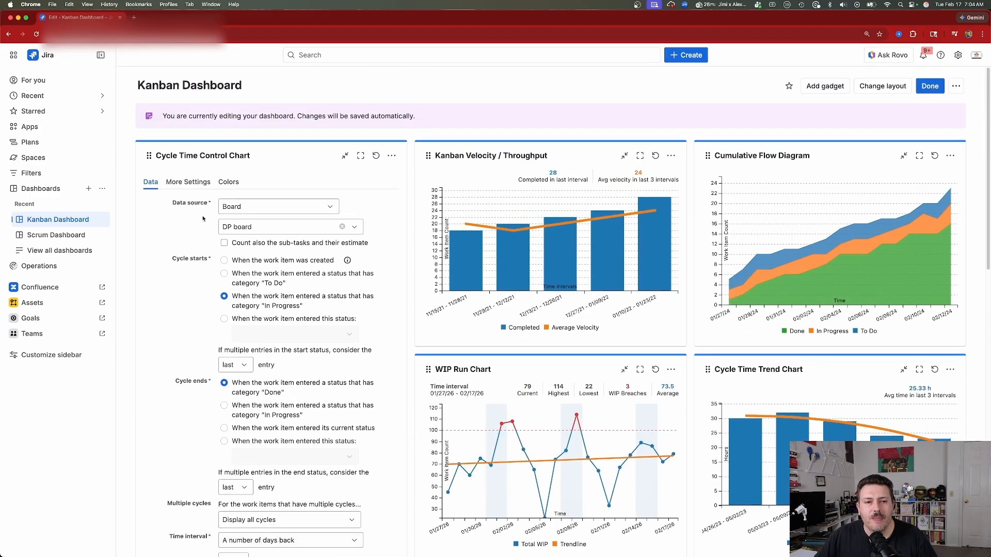
click(189, 183)
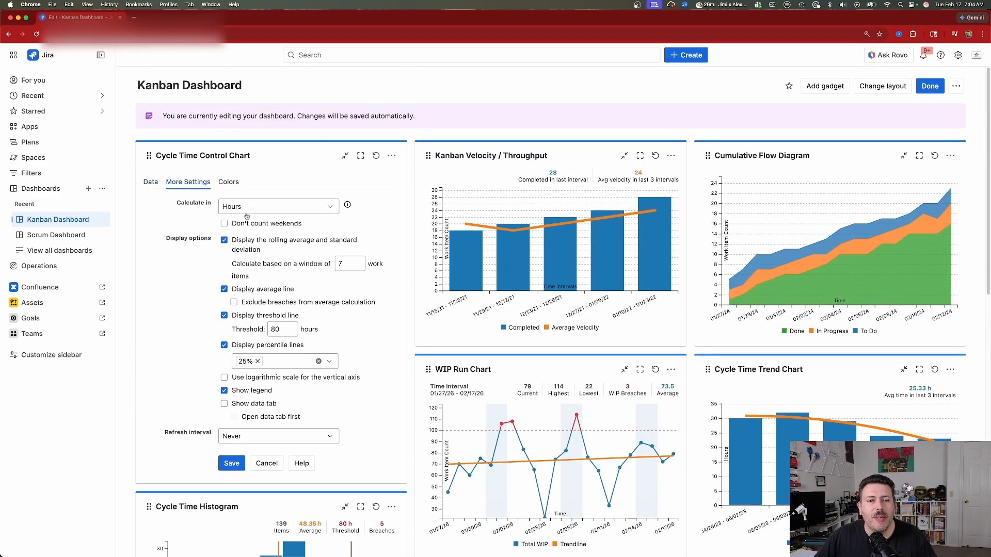
click(271, 209)
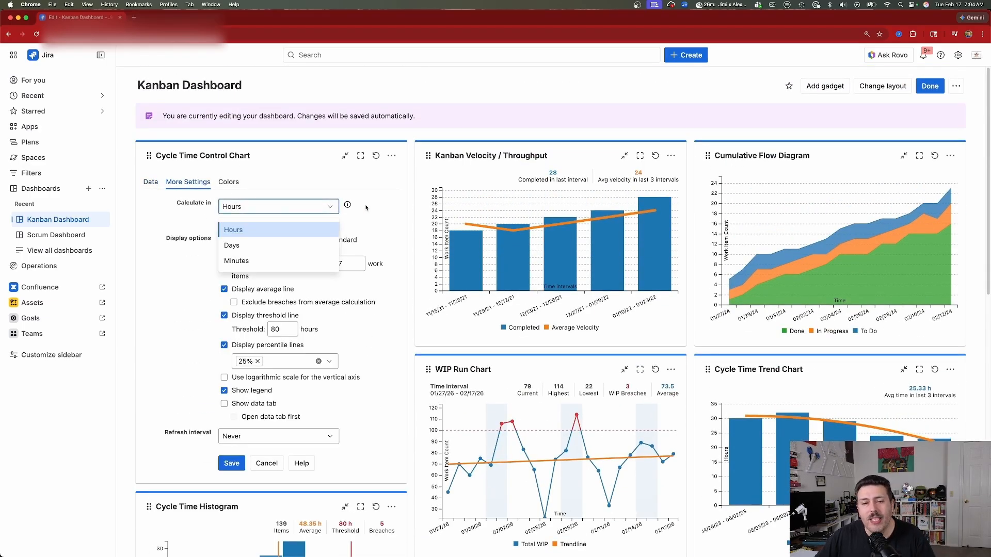
click(249, 227)
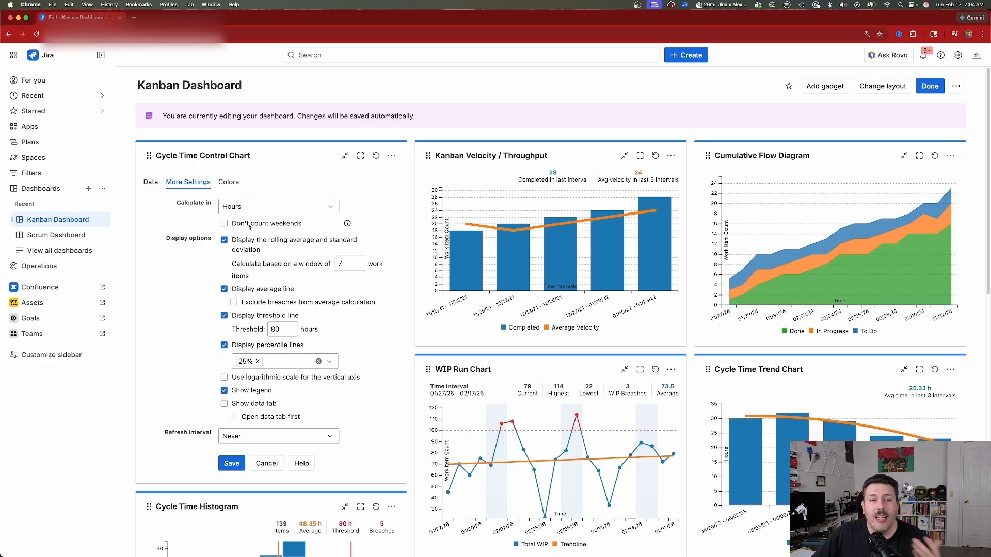
Enable Show data tab for the Cycle Time Control Chart and review the available refresh intervals
scroll(265, 230, down, 4)
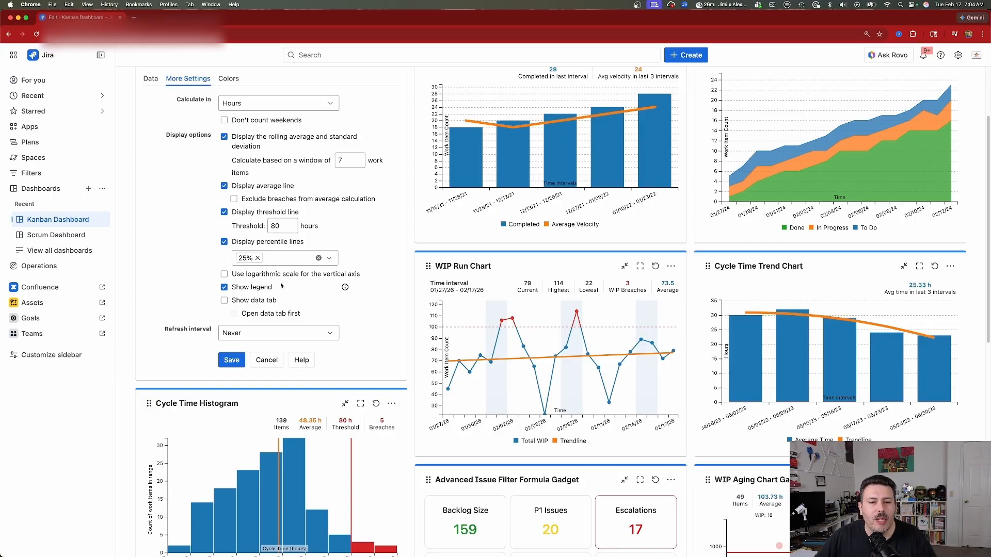
click(224, 300)
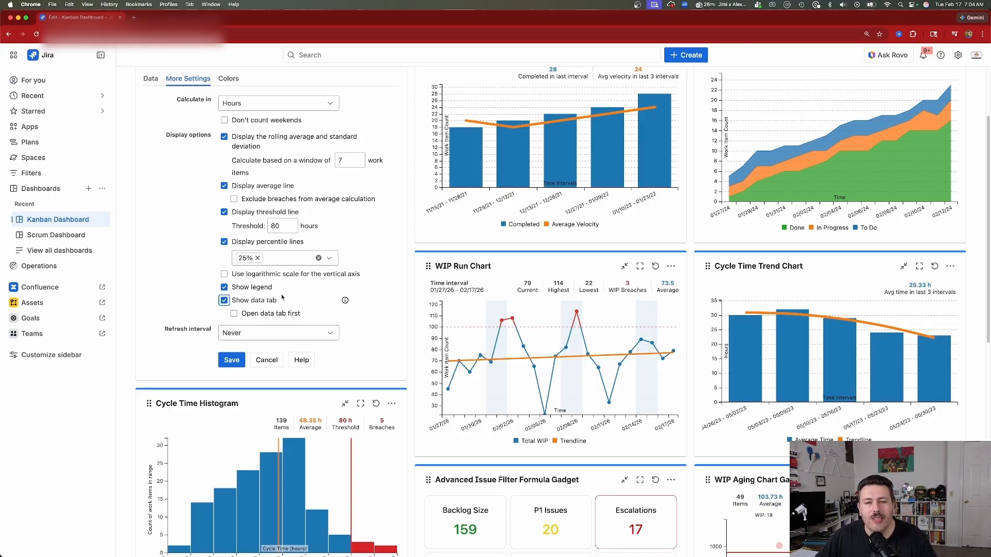
click(268, 336)
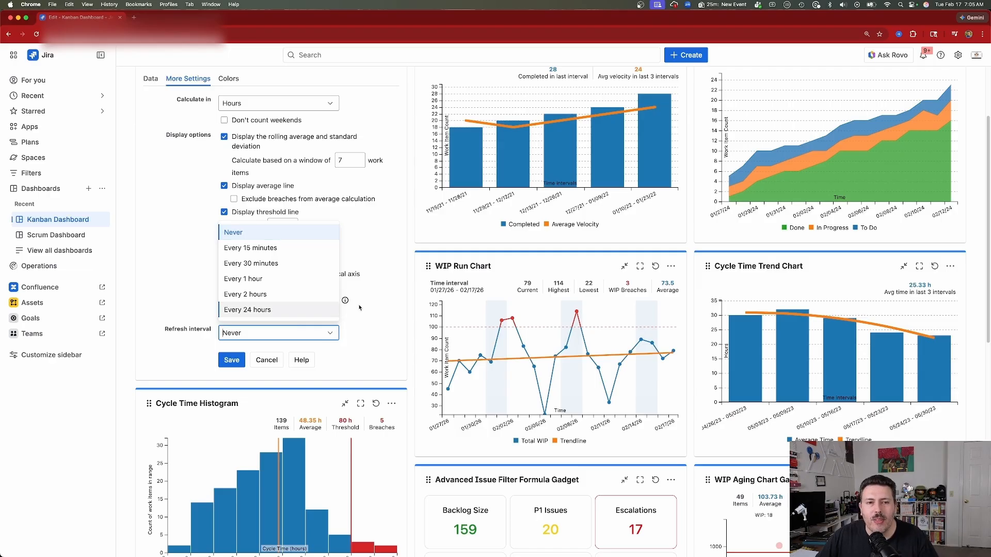
Review the Cycle Time Control Chart's color assignment and save the gadget configuration
scroll(200, 113, up, 2)
click(228, 124)
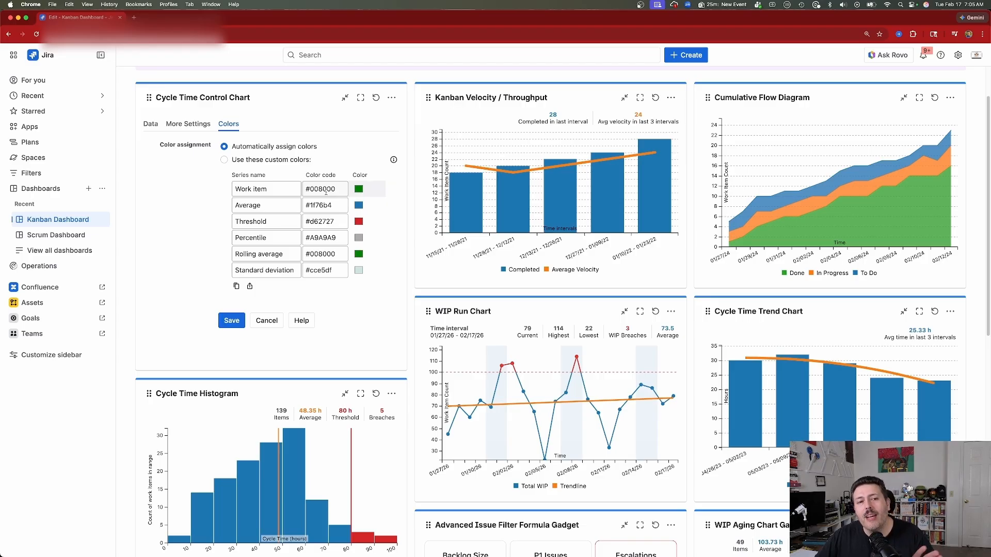
click(232, 320)
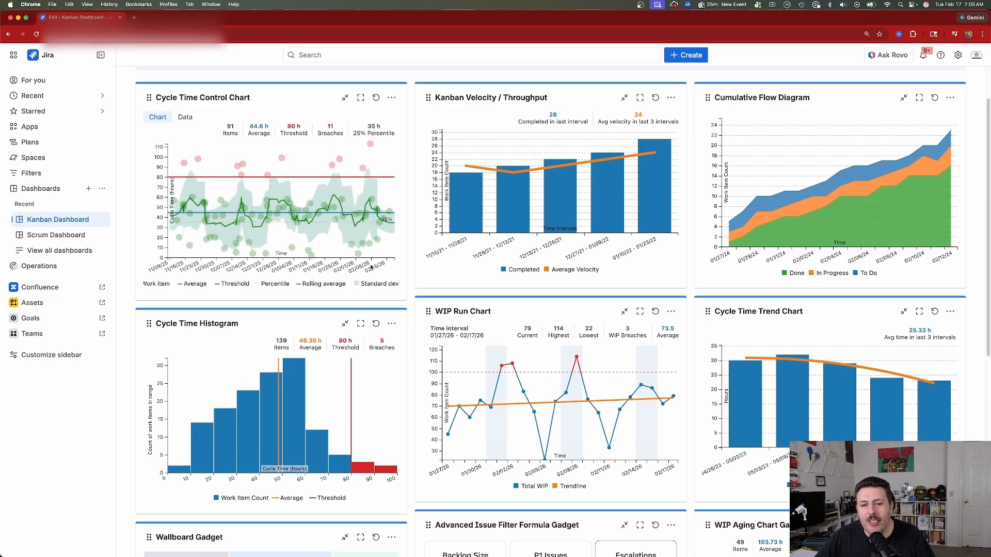
Inspect the Cycle Time Control Chart's work item data and plotted points, and leave its configuration without saving
click(185, 117)
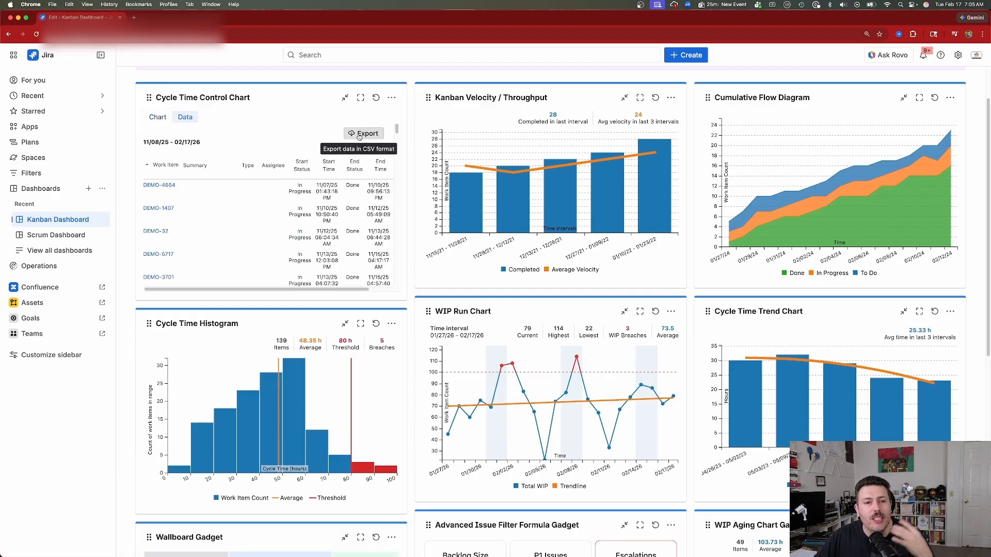
click(158, 116)
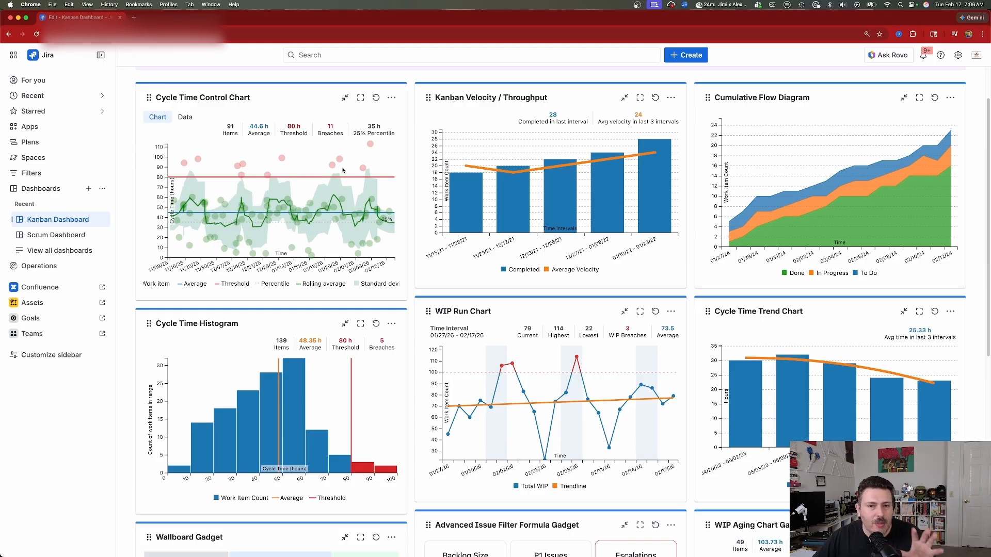
mouse_move(341, 164)
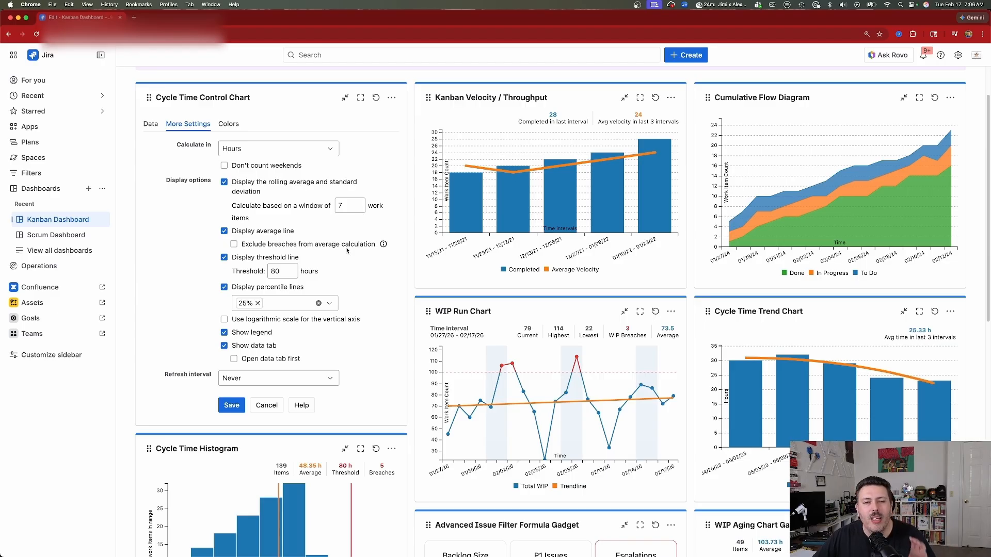
click(266, 405)
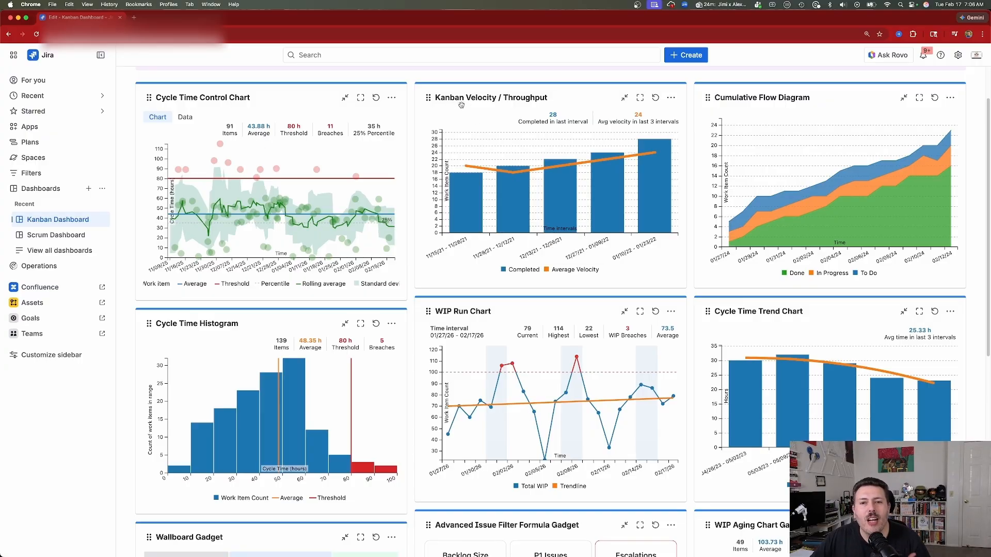
Open the Kanban Velocity / Throughput configuration and examine its calculation fields and interval lengths, keeping Work Item Count and 1 week
mouse_move(641, 156)
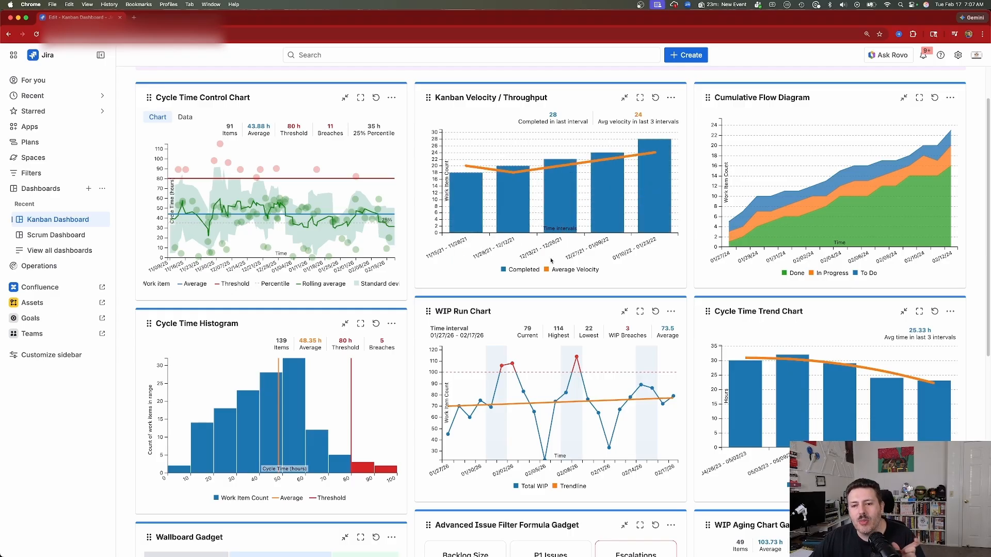
mouse_move(550, 168)
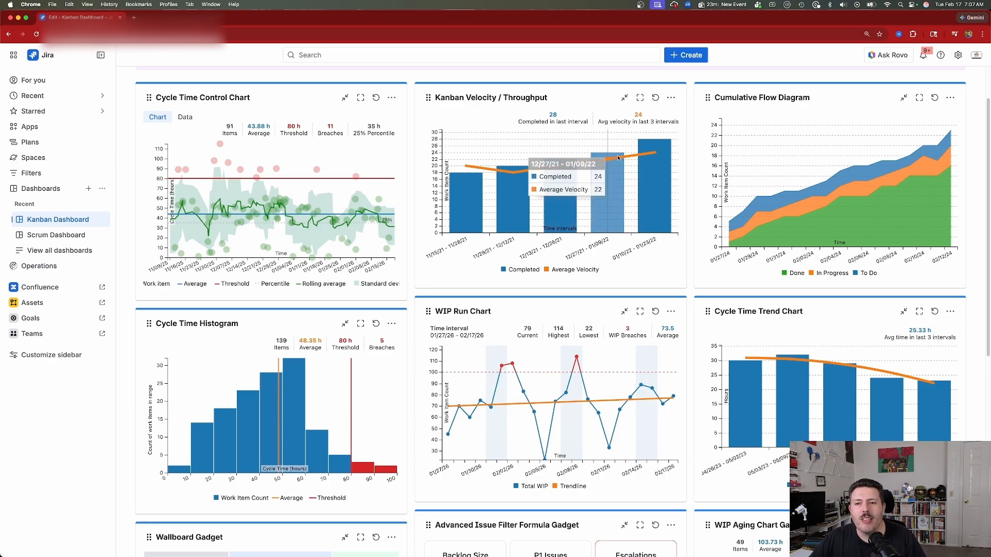
click(669, 98)
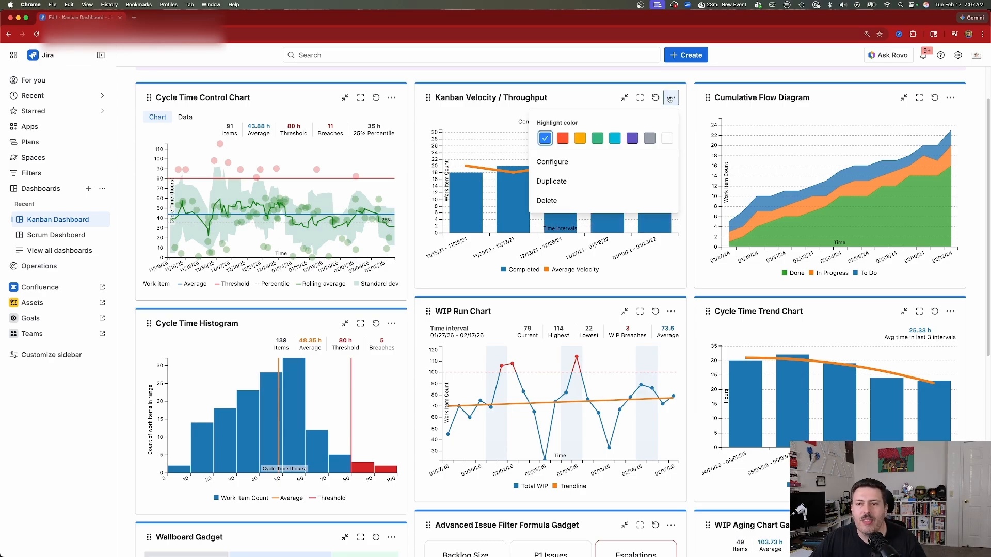
click(607, 160)
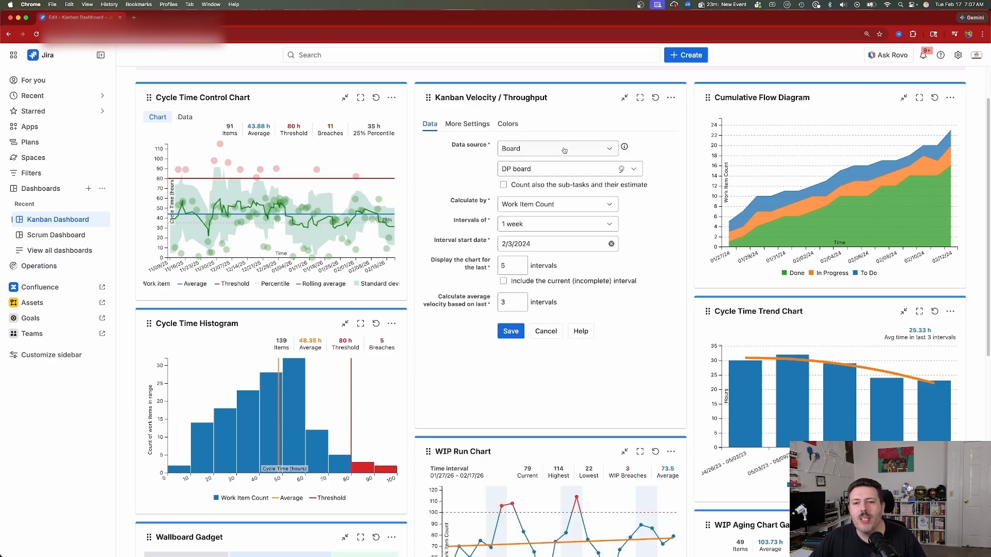
click(573, 209)
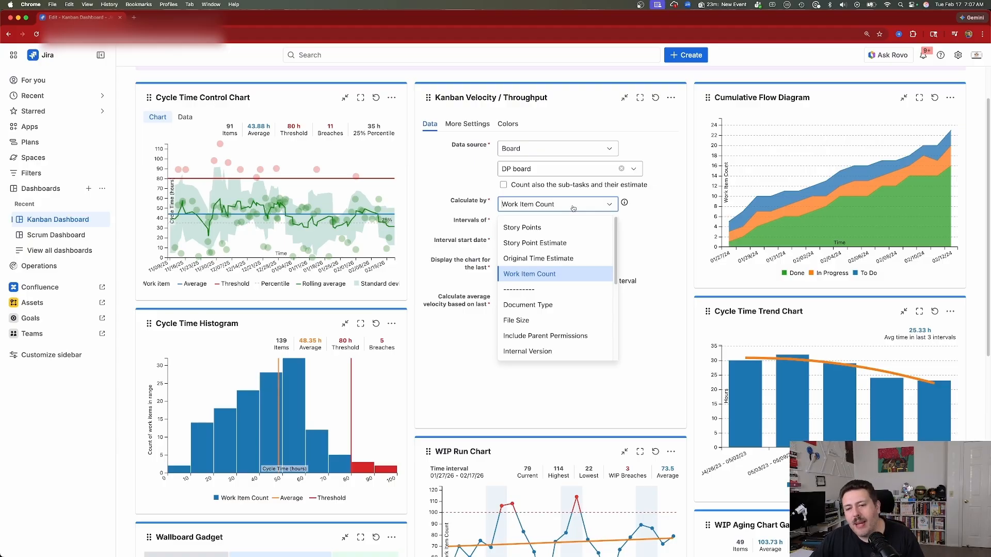
scroll(565, 289, down, 5)
scroll(565, 284, up, 2)
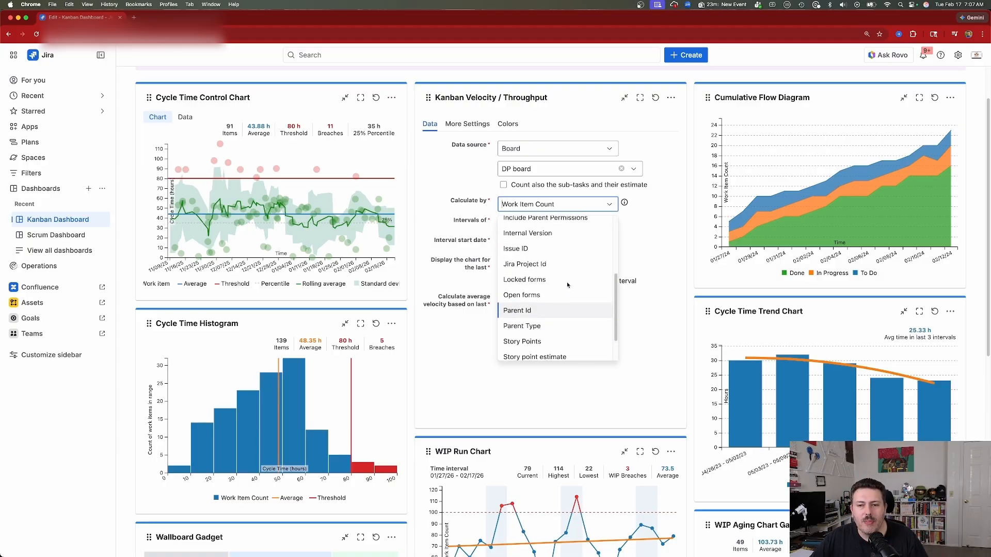
click(644, 207)
click(546, 227)
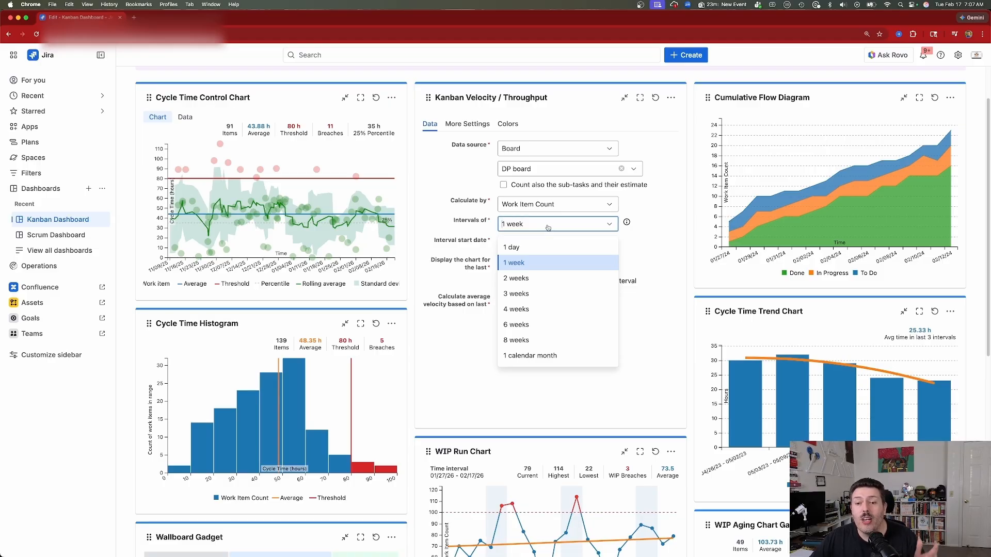
click(666, 233)
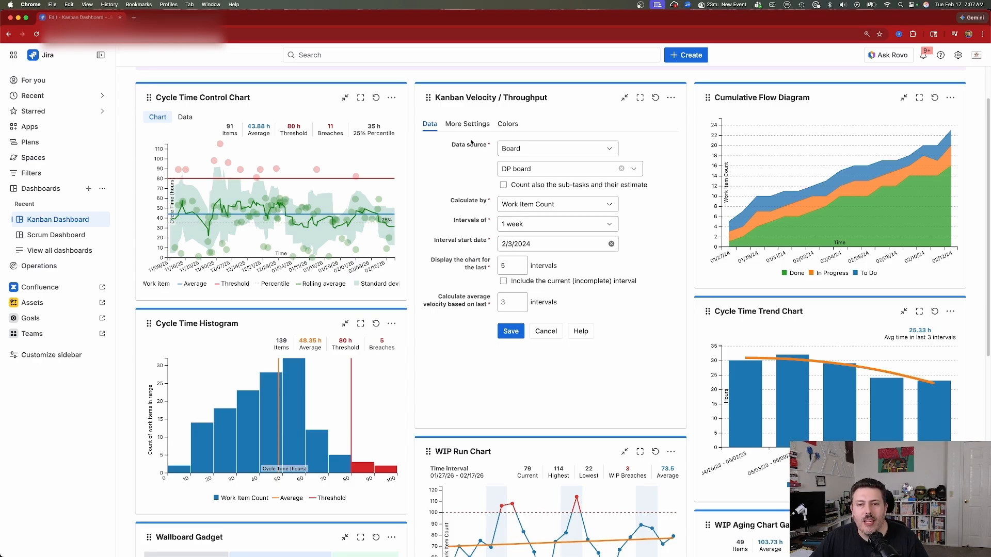
Enable Show data tab for Kanban Velocity / Throughput, review its color assignment, and save the configuration
click(471, 124)
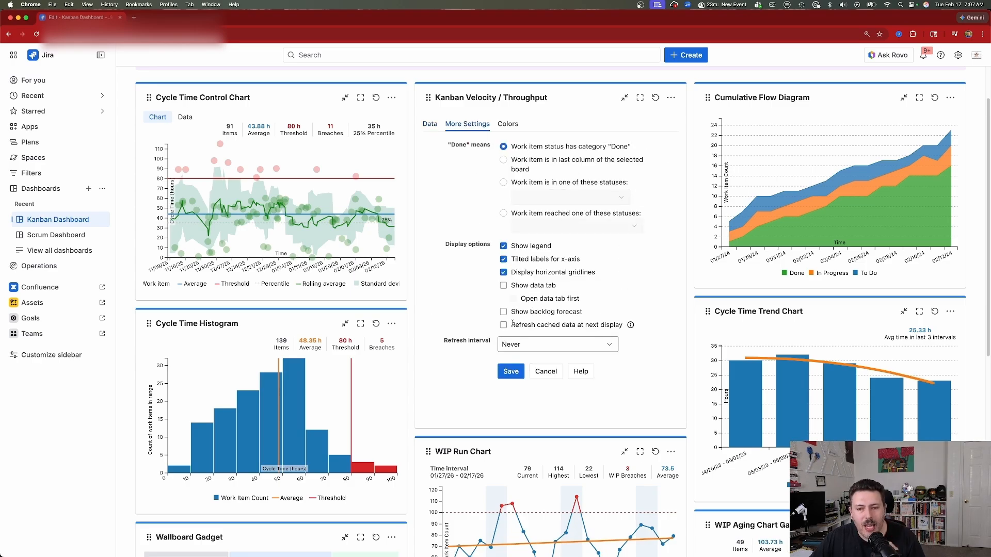
click(503, 285)
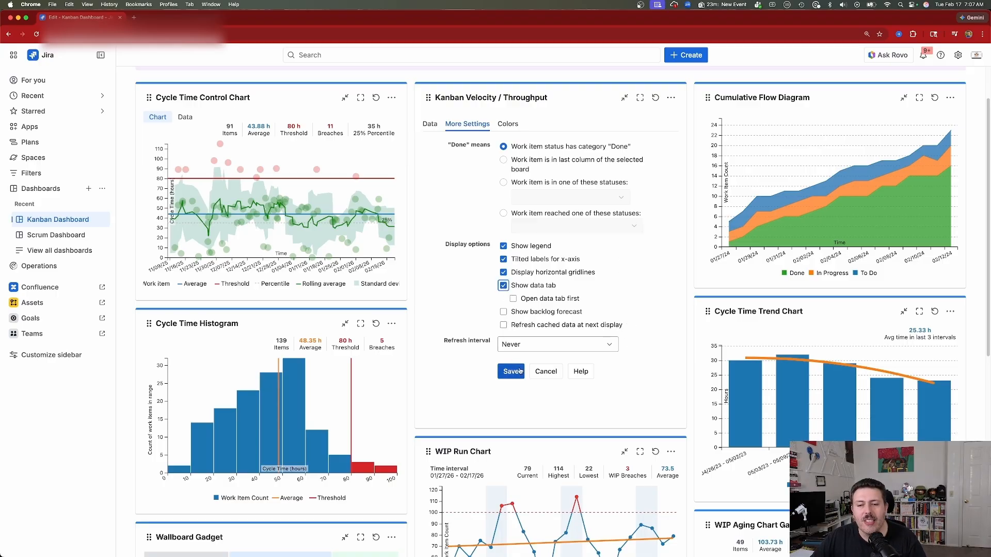
click(510, 124)
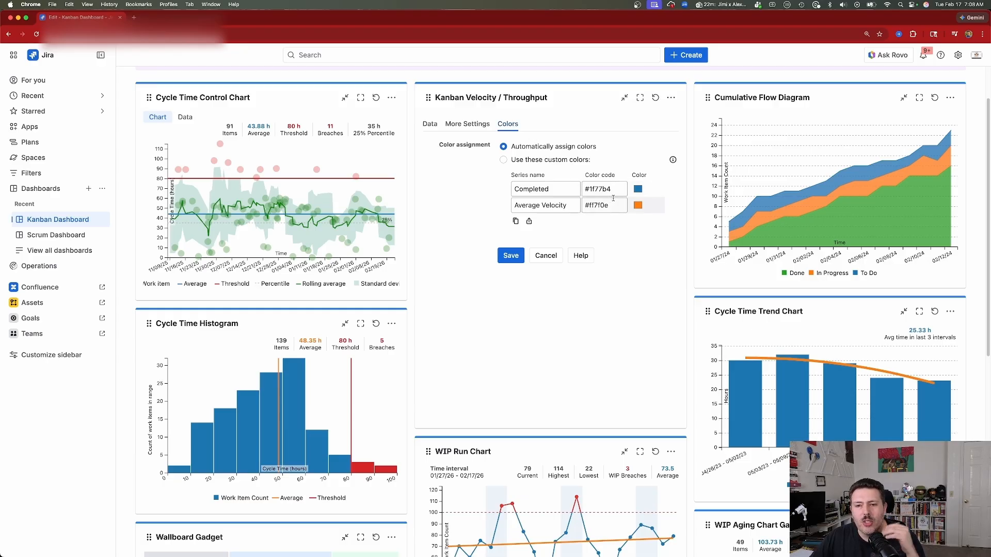
click(511, 255)
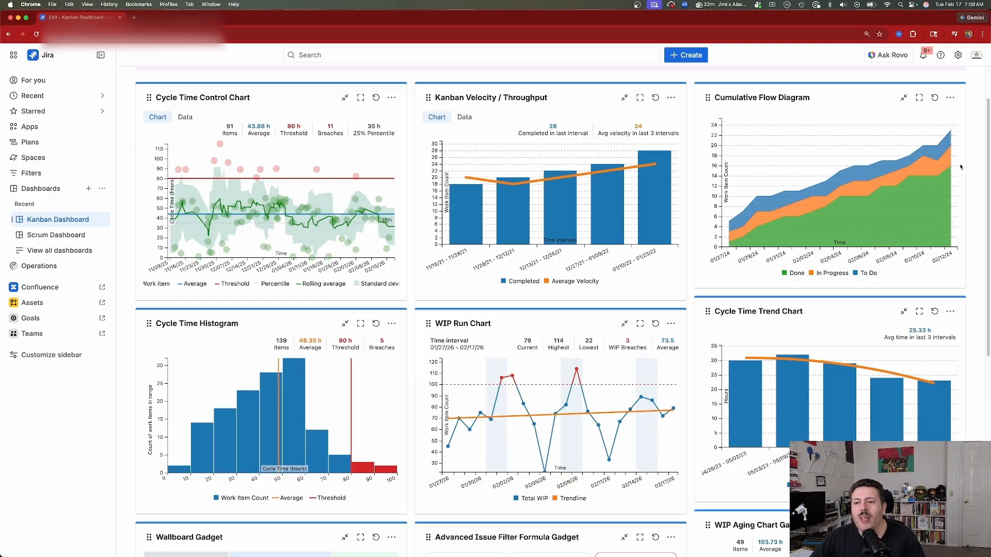
Open the Cumulative Flow Diagram configuration and examine its calculation fields and interval lengths, keeping Work Item Count and 1 day
mouse_move(943, 165)
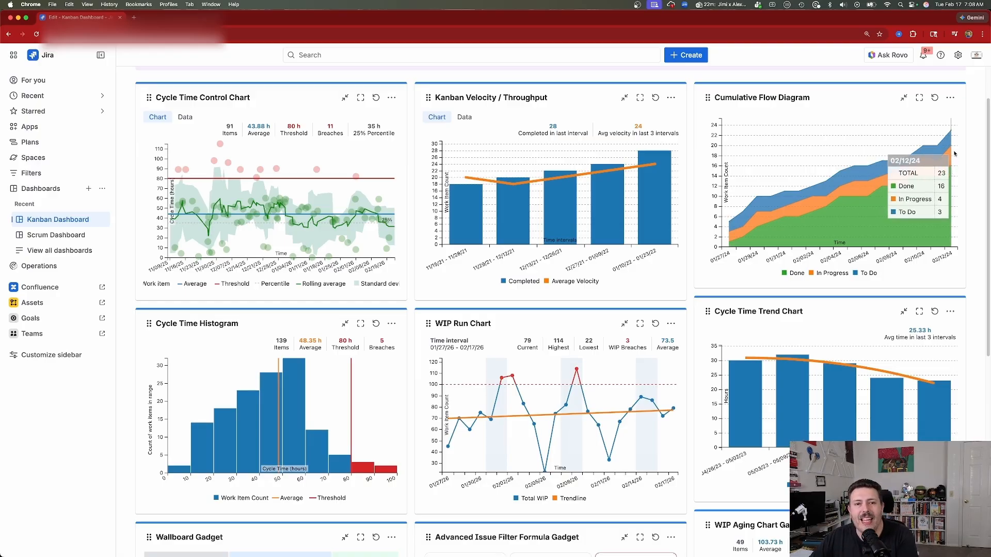
scroll(952, 160, up, 2)
scroll(941, 186, down, 3)
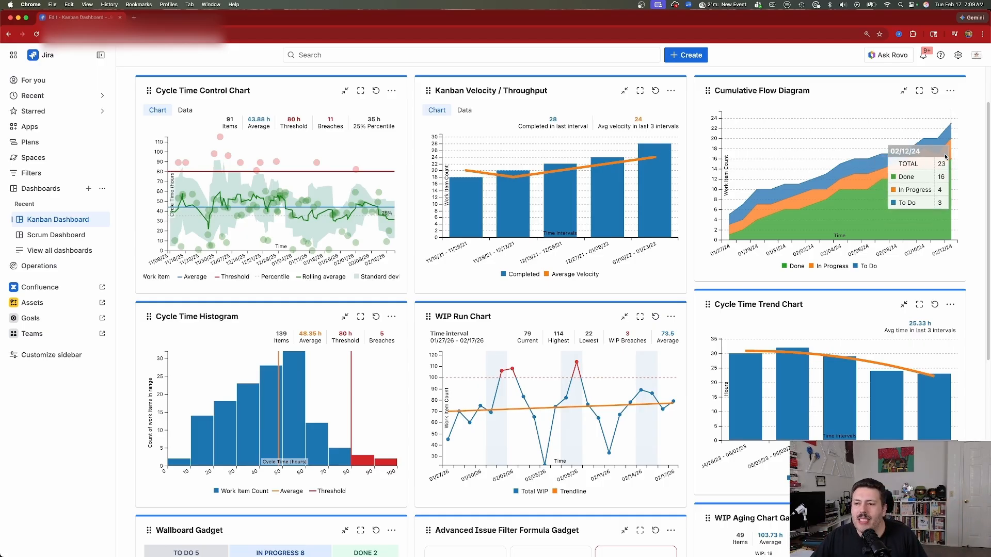
click(949, 91)
click(832, 155)
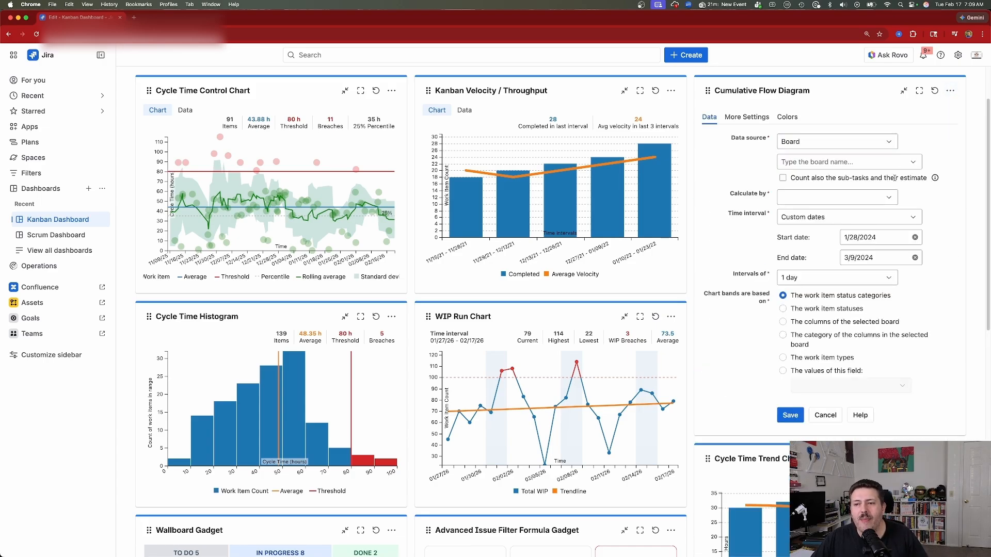
click(854, 198)
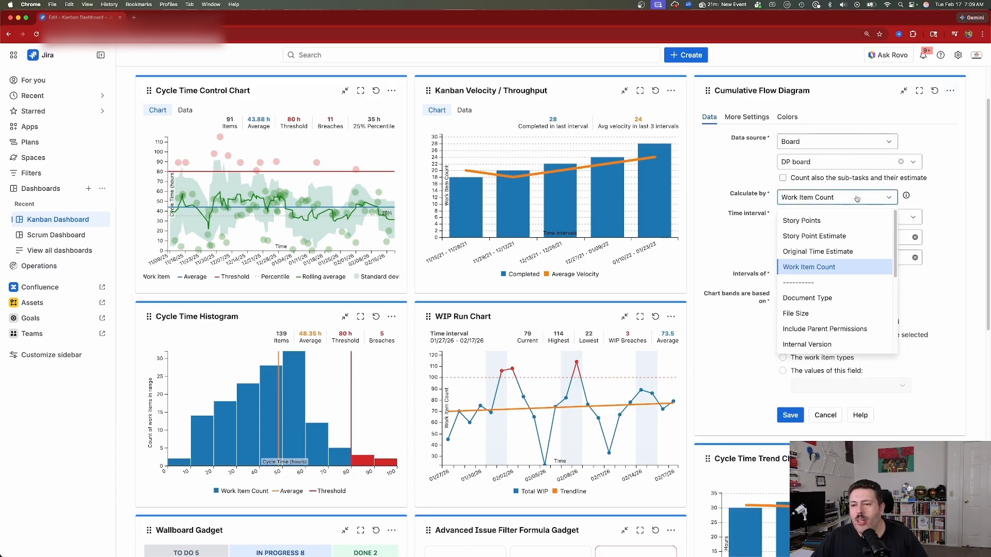
click(856, 199)
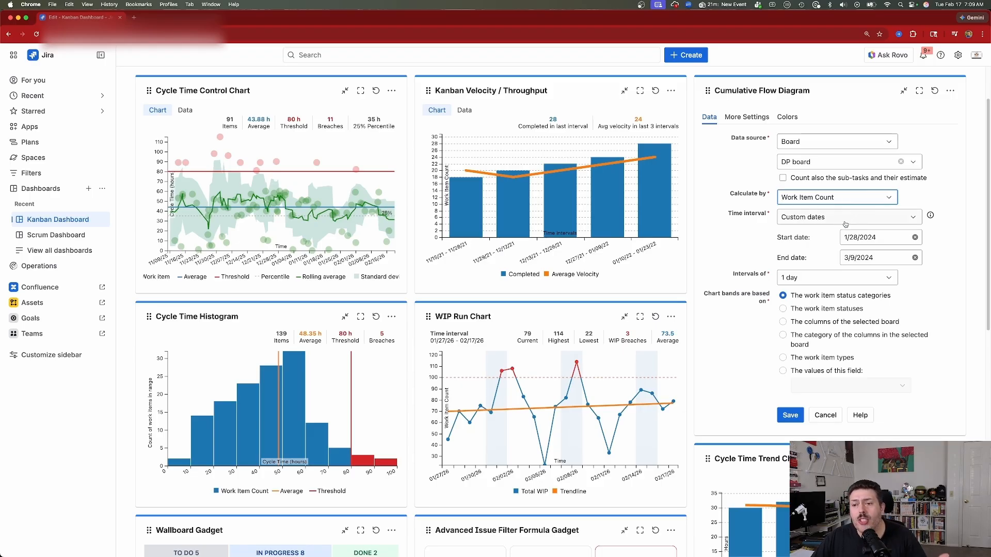
click(848, 282)
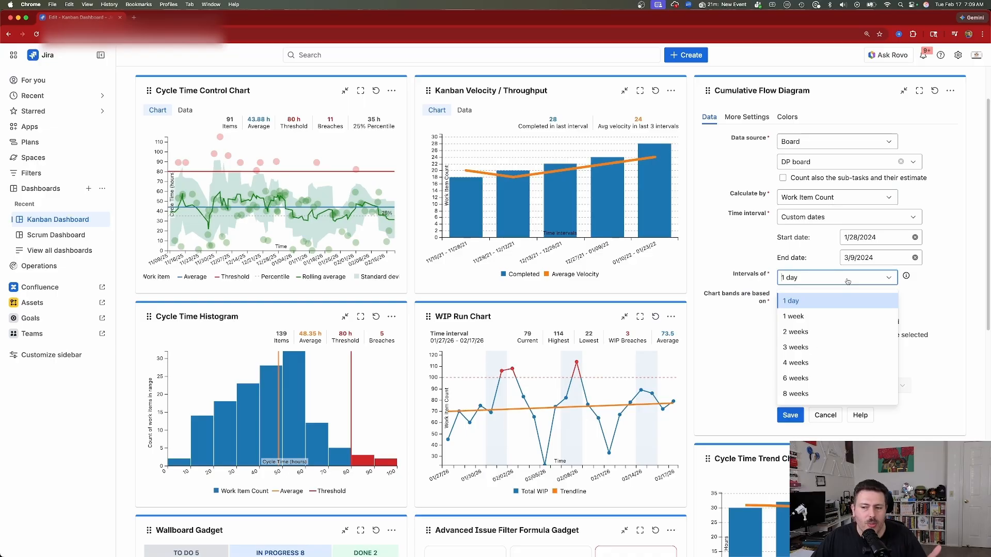
click(955, 274)
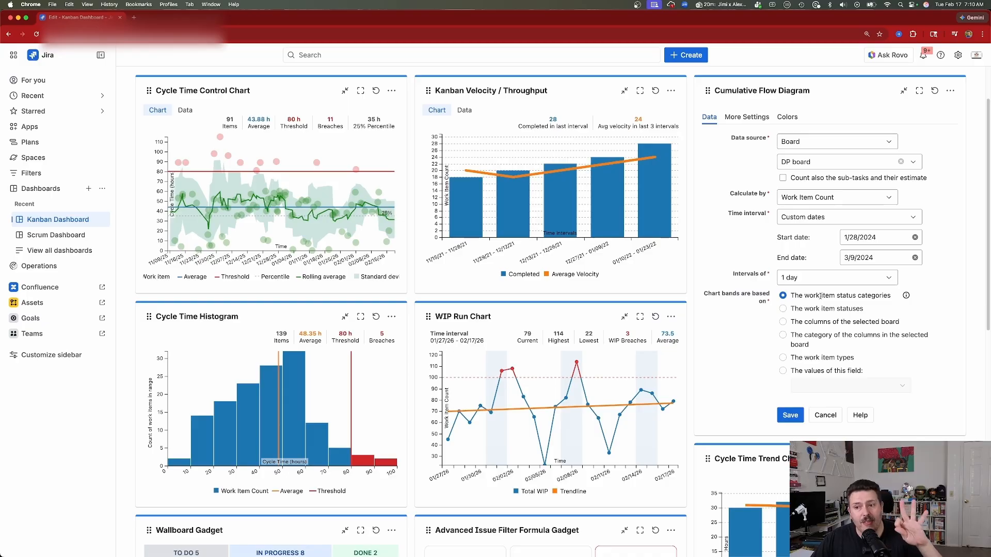
Base the Cumulative Flow Diagram's bands on the work item statuses, review its display and color options, and save the configuration
click(812, 310)
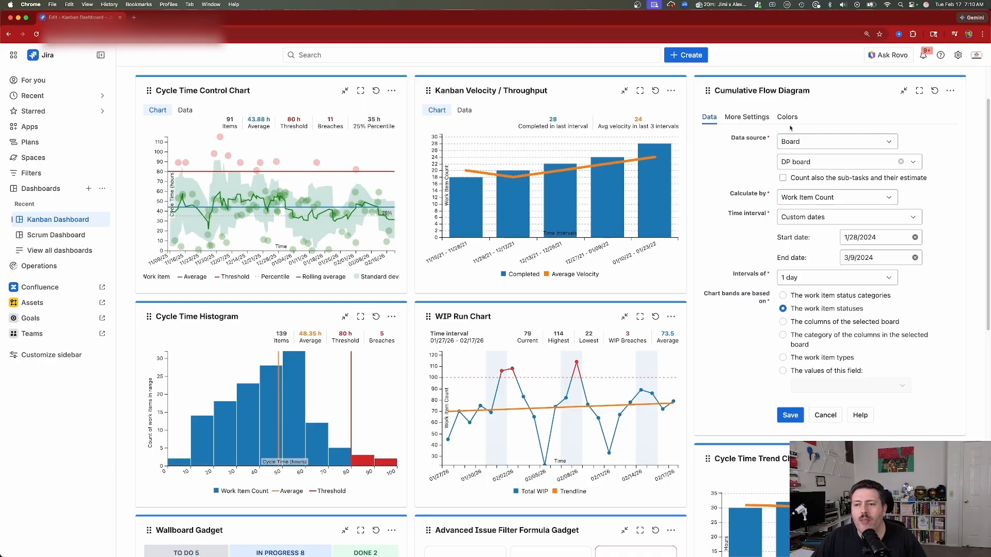
click(746, 118)
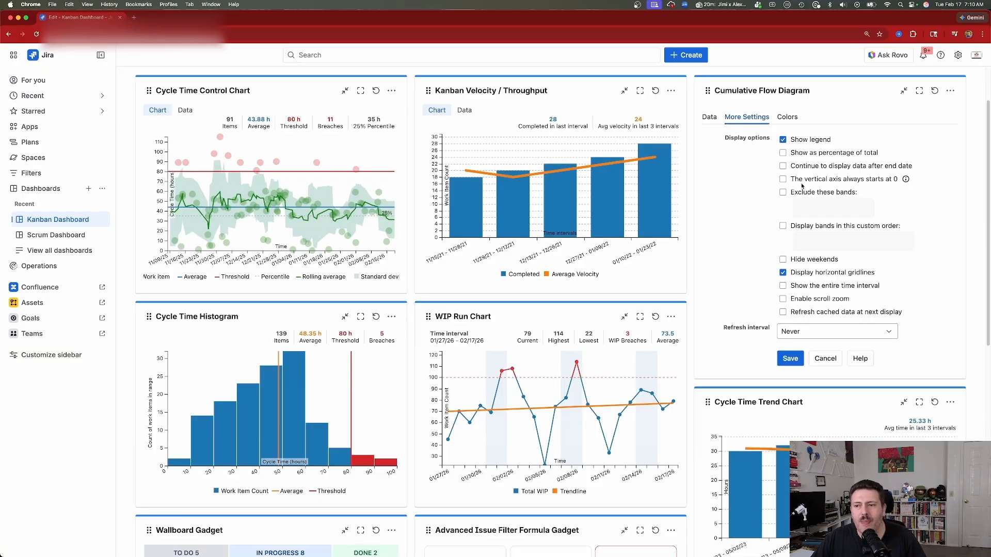
click(786, 117)
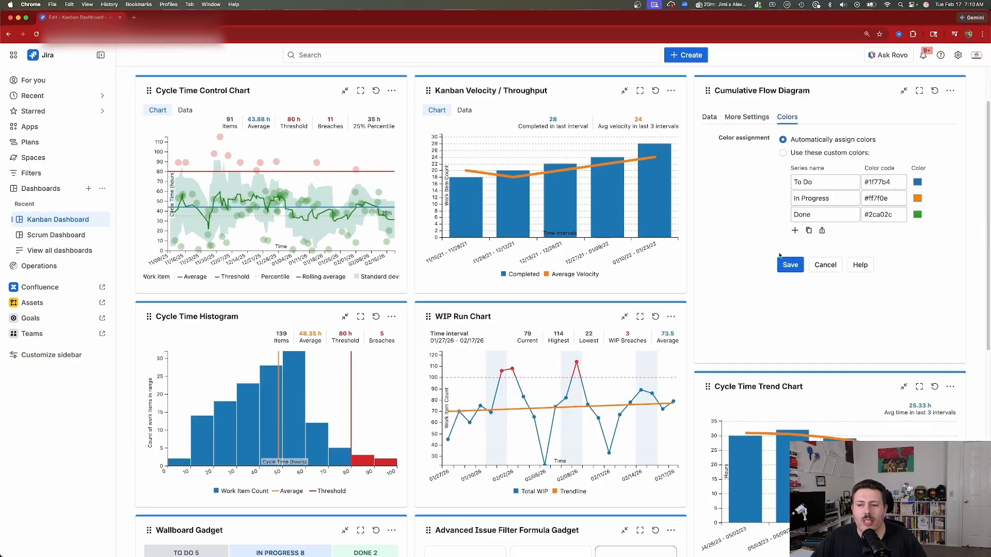
click(790, 266)
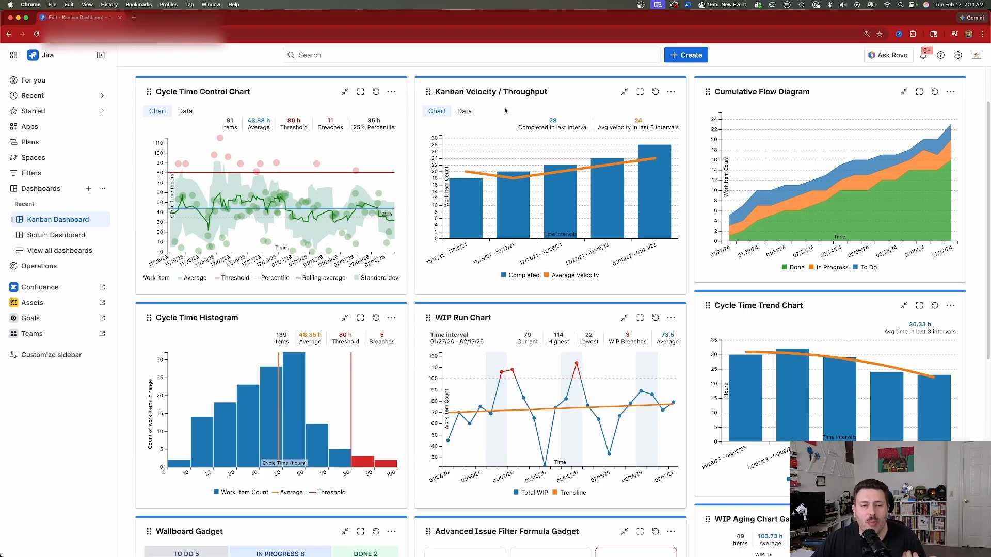
Inspect the ranges in the Cycle Time Histogram and the WIP peaks and trendline in the WIP Run Chart
scroll(371, 251, down, 2)
scroll(371, 252, down, 1)
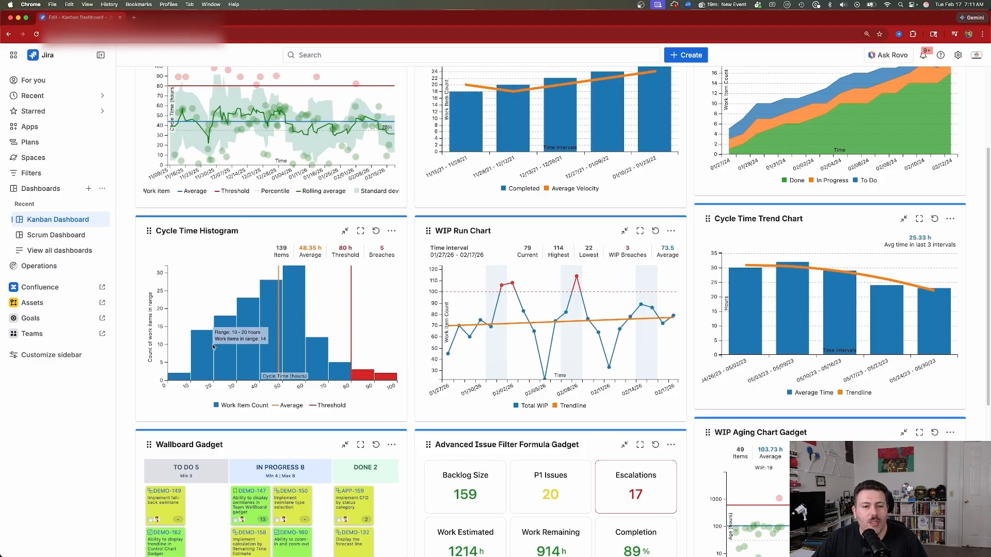
mouse_move(249, 338)
scroll(693, 324, down, 3)
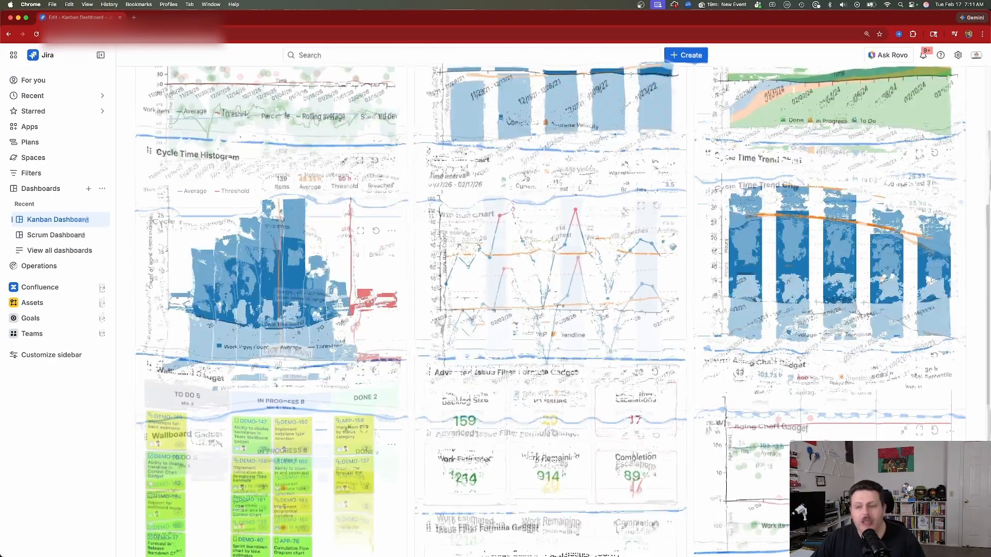
scroll(693, 324, down, 1)
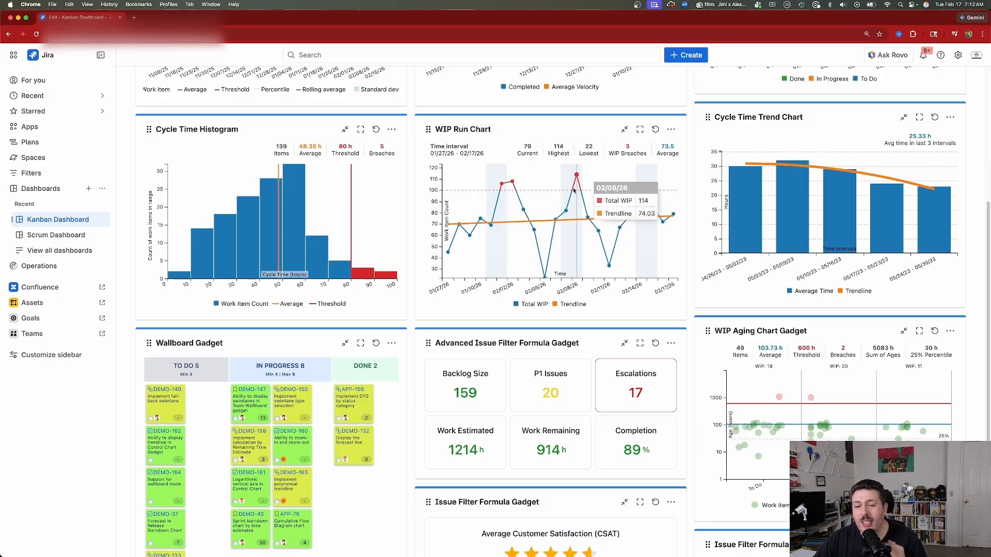
mouse_move(576, 177)
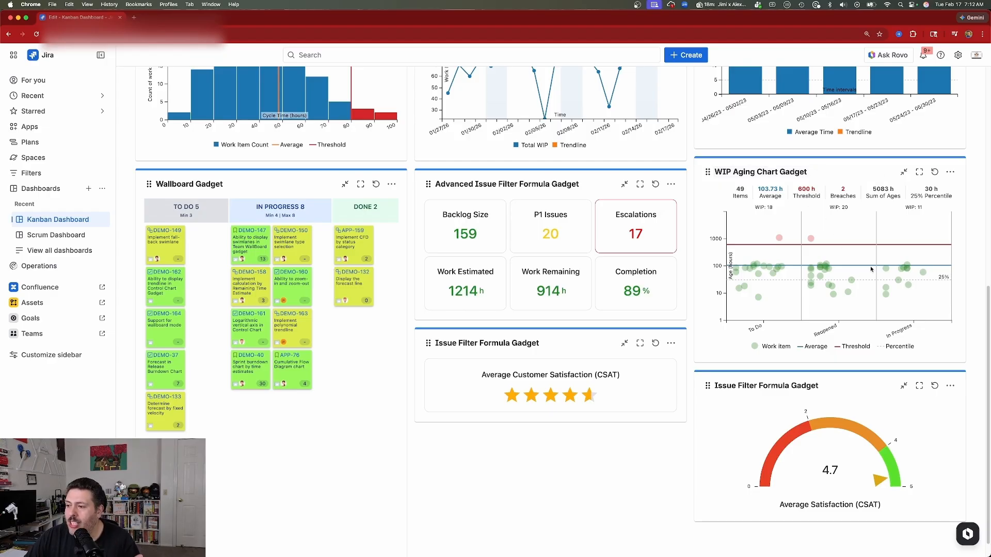
Review the WIP Aging Chart Gadget's data, display and color settings, and leave its configuration without saving
click(950, 171)
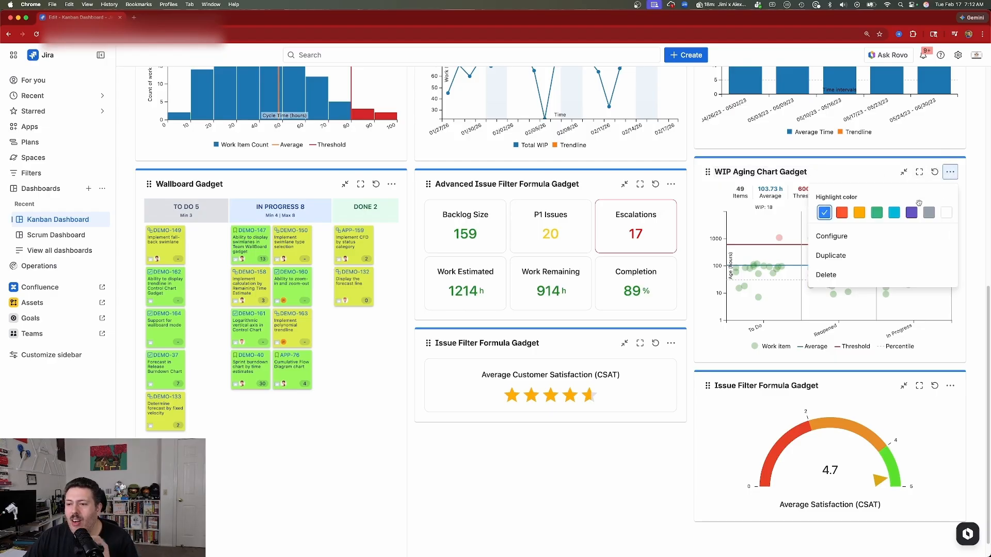
click(878, 237)
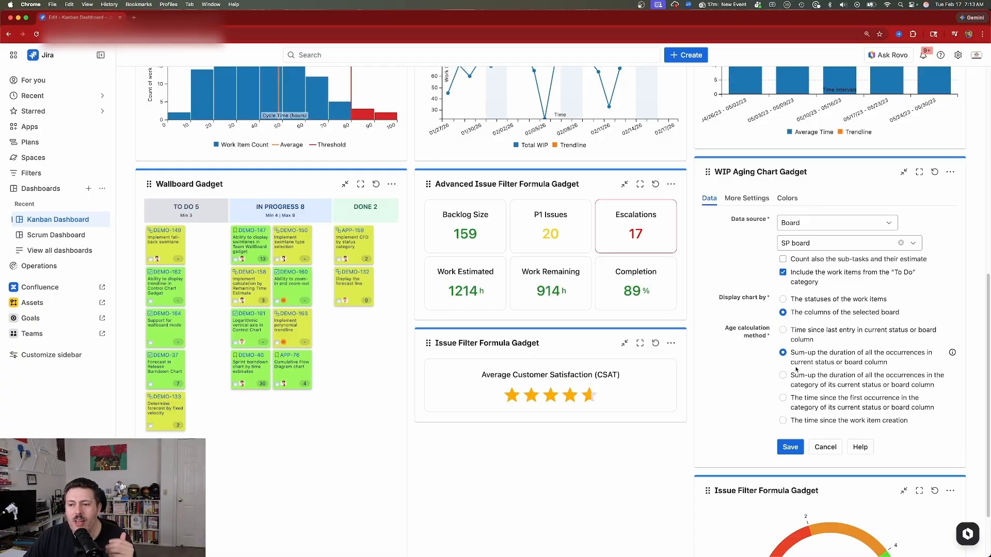
click(747, 198)
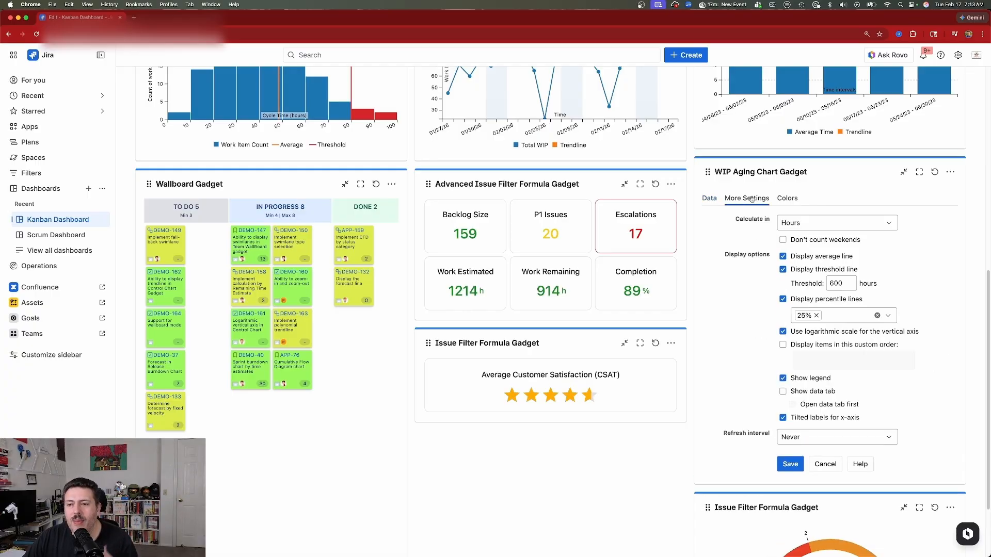
click(786, 199)
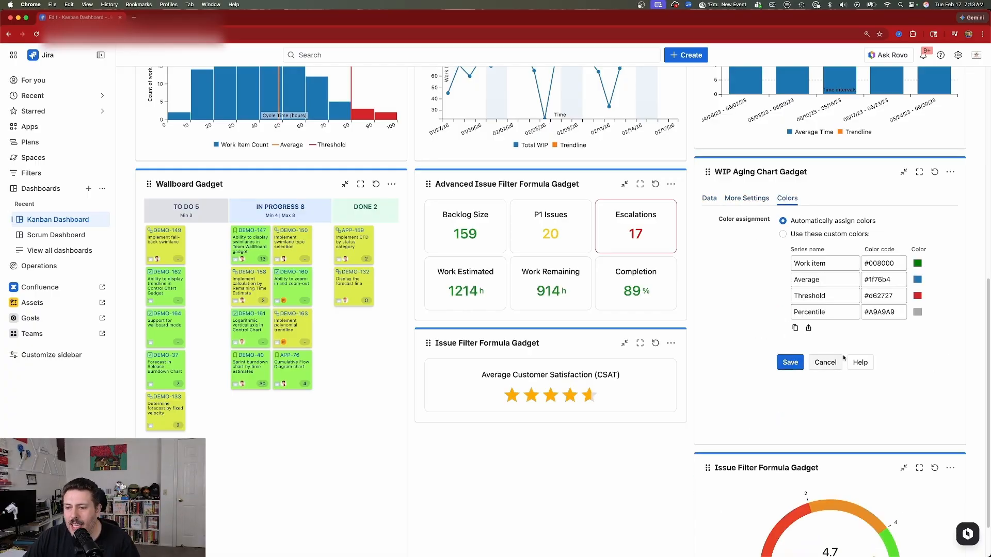
click(828, 364)
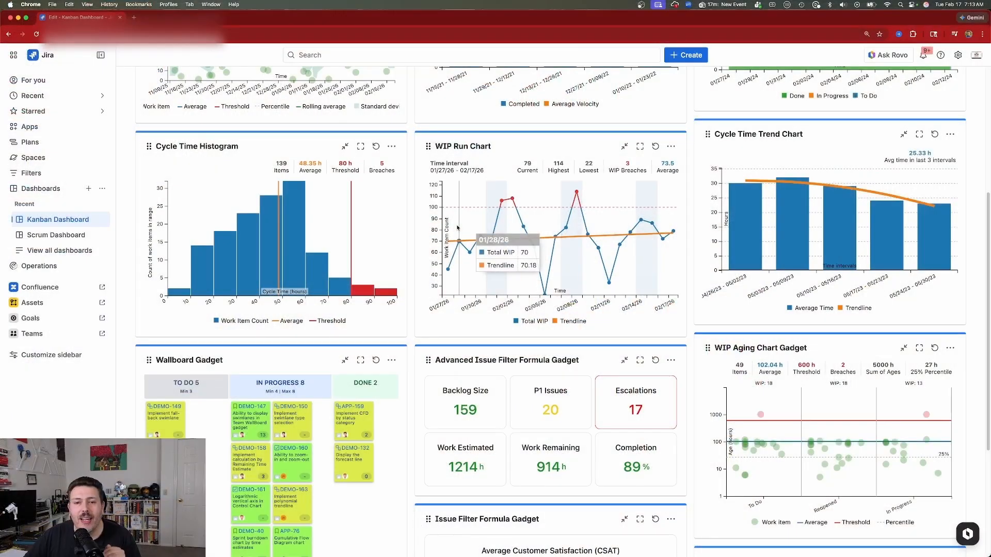
Look over the Kanban dashboard's flow charts, wallboard and formula gadgets from the first row down to the customer satisfaction gauges
scroll(490, 240, down, 1)
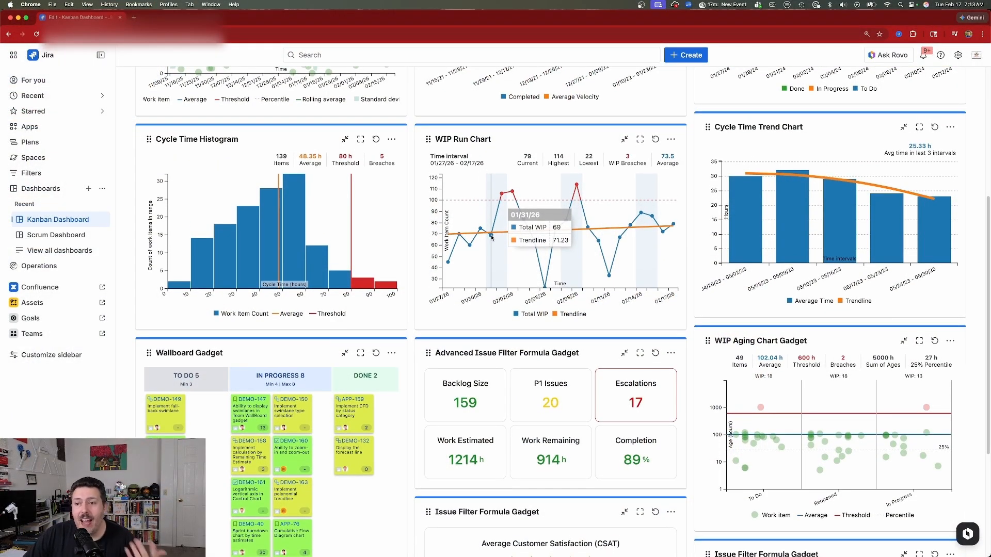
scroll(491, 238, up, 5)
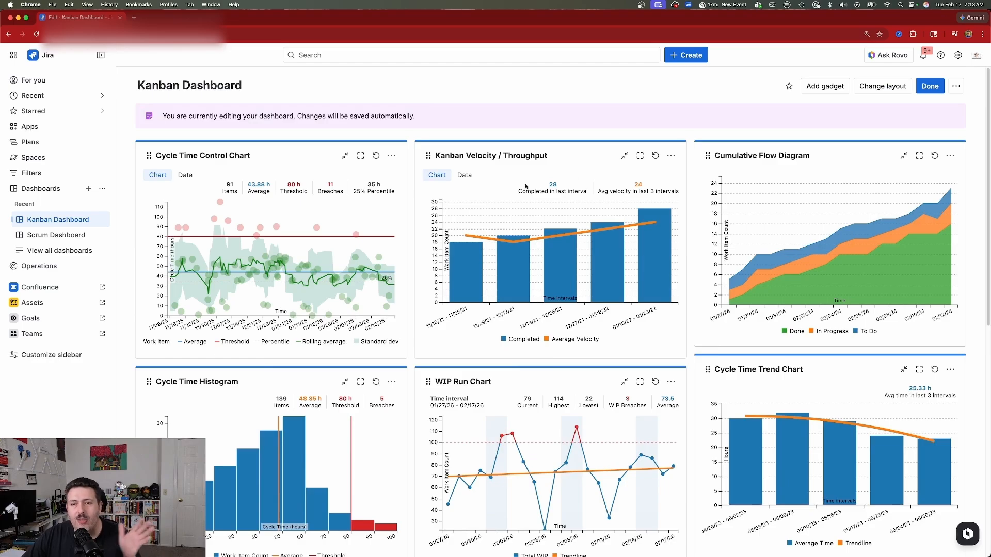
scroll(669, 316, down, 5)
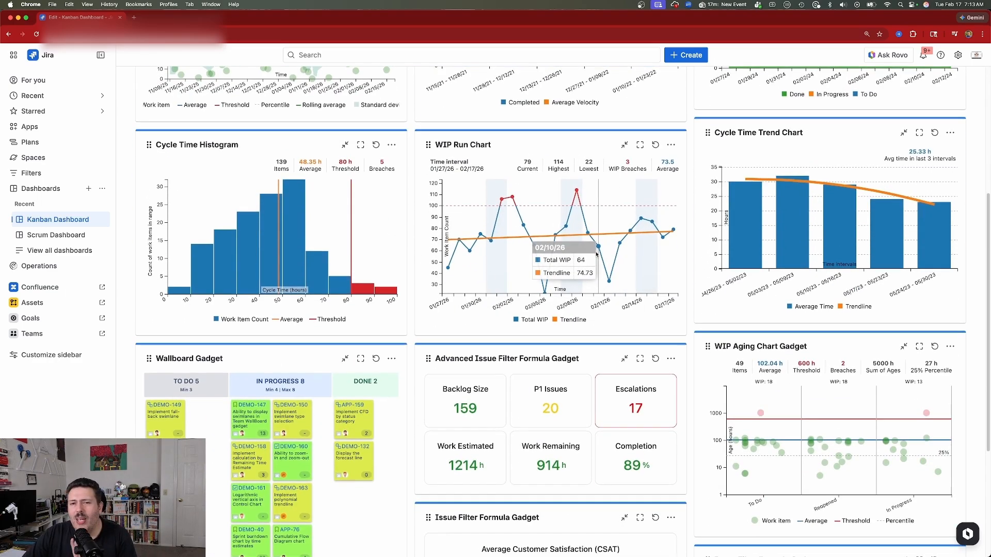
scroll(596, 253, down, 3)
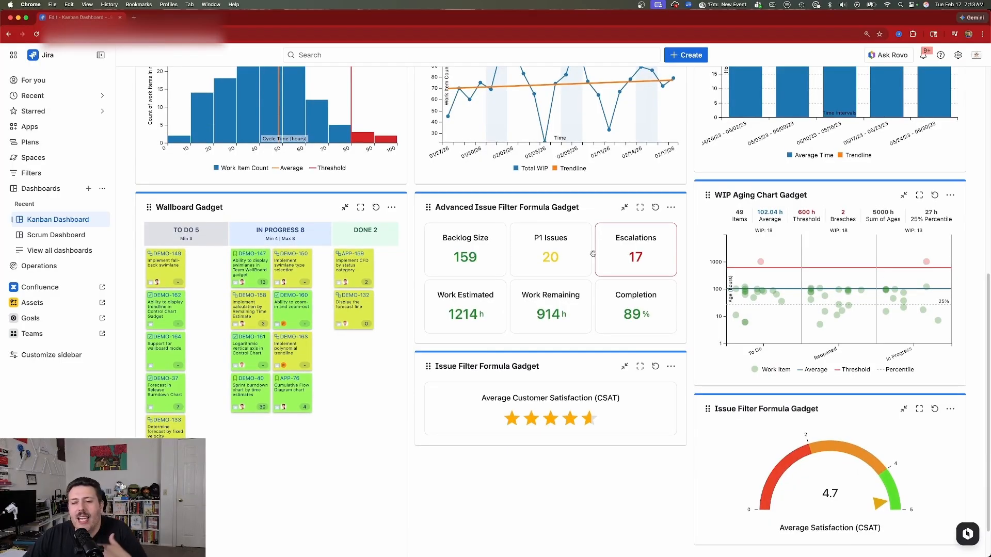